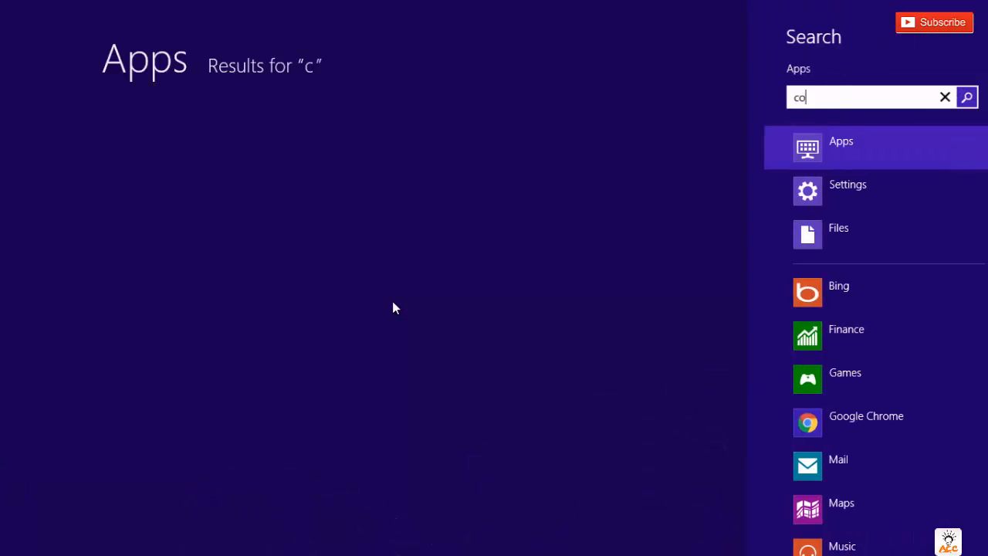
# Step: Trace the route to google.com with tracert in a Command Prompt window, and close that window when the trace is complete
pyautogui.click(159, 116)
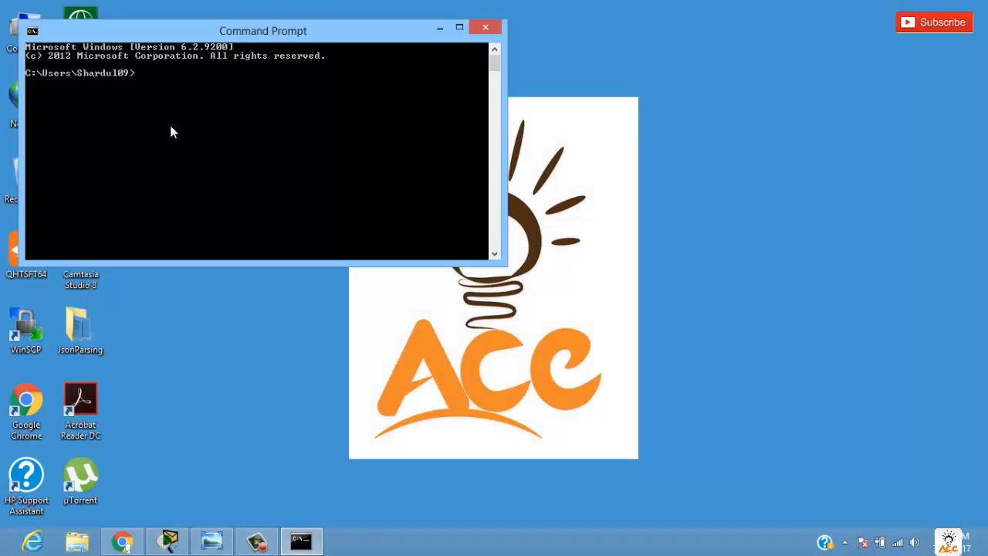
pyautogui.moveTo(332, 35); pyautogui.dragTo(537, 101)
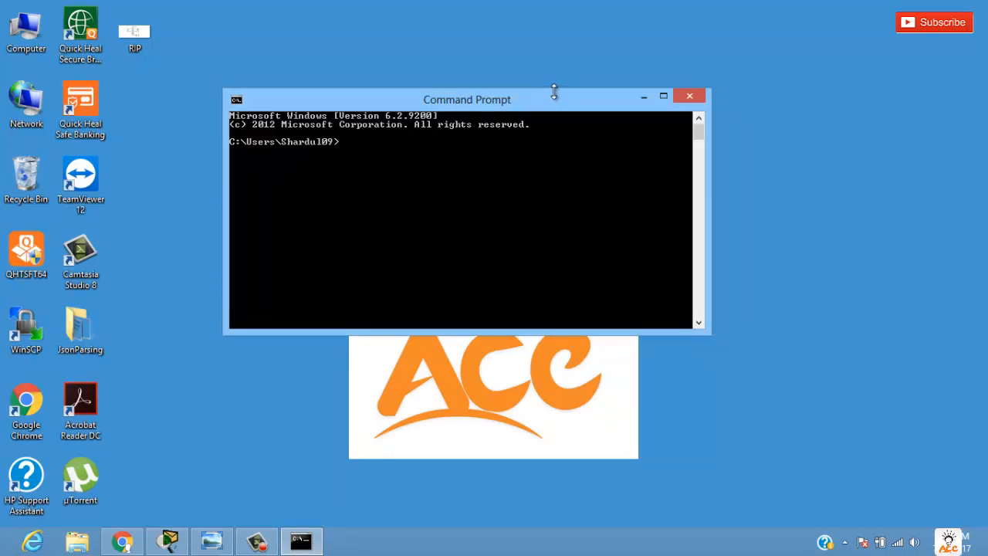
pyautogui.moveTo(552, 93); pyautogui.dragTo(553, 55)
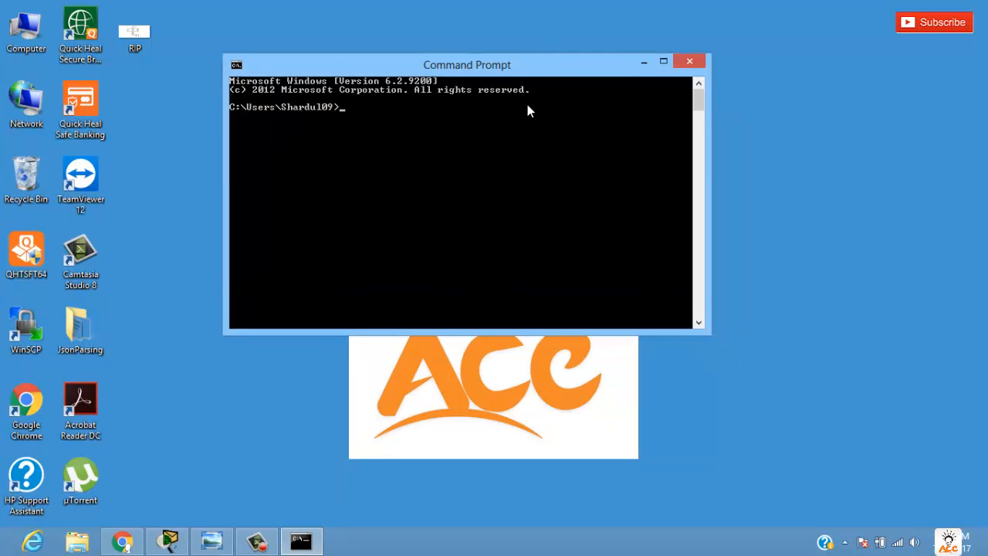
pyautogui.write('cert google.com')
pyautogui.press('Return')
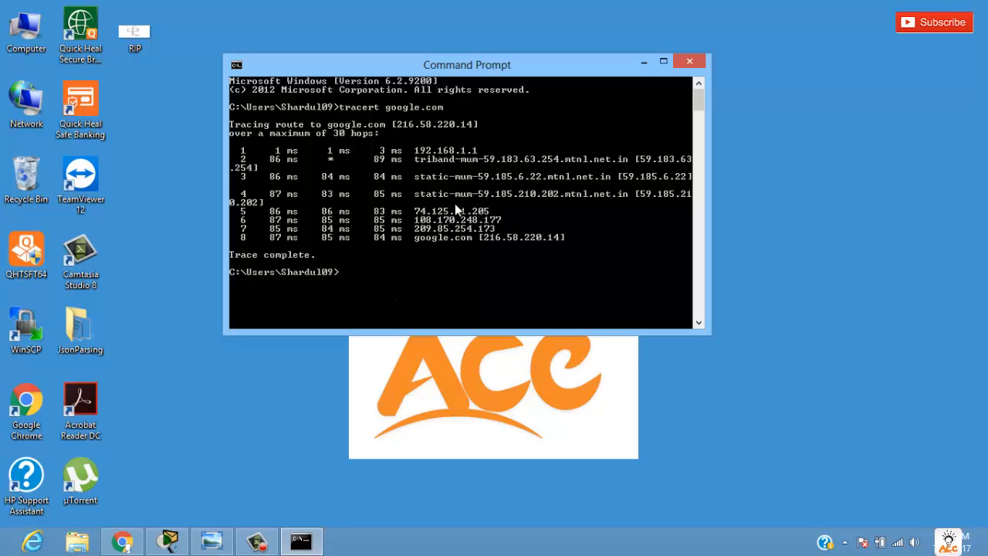
pyautogui.click(688, 63)
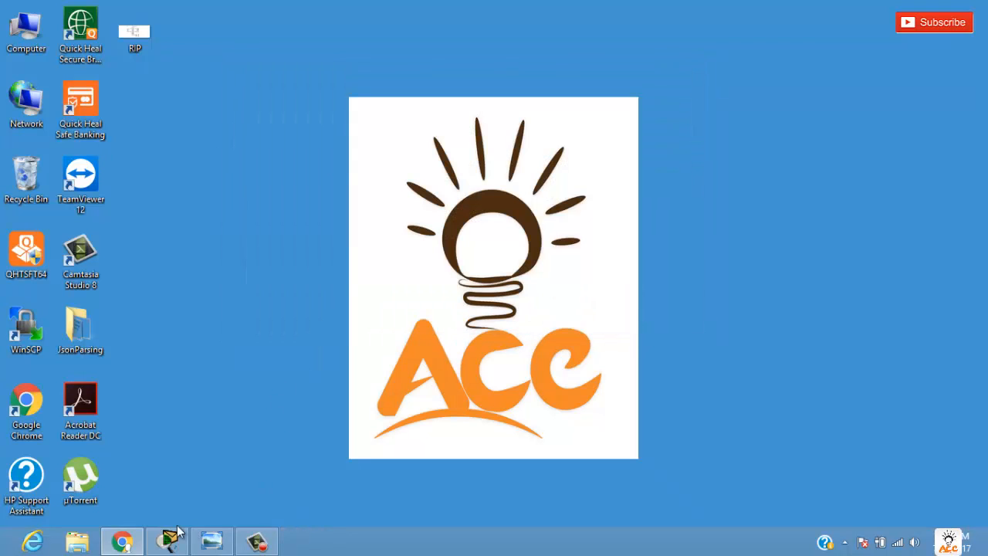
# Step: Switch to Cisco Packet Tracer and place two 1841 routers side by side in the upper part of the workspace
pyautogui.click(160, 546)
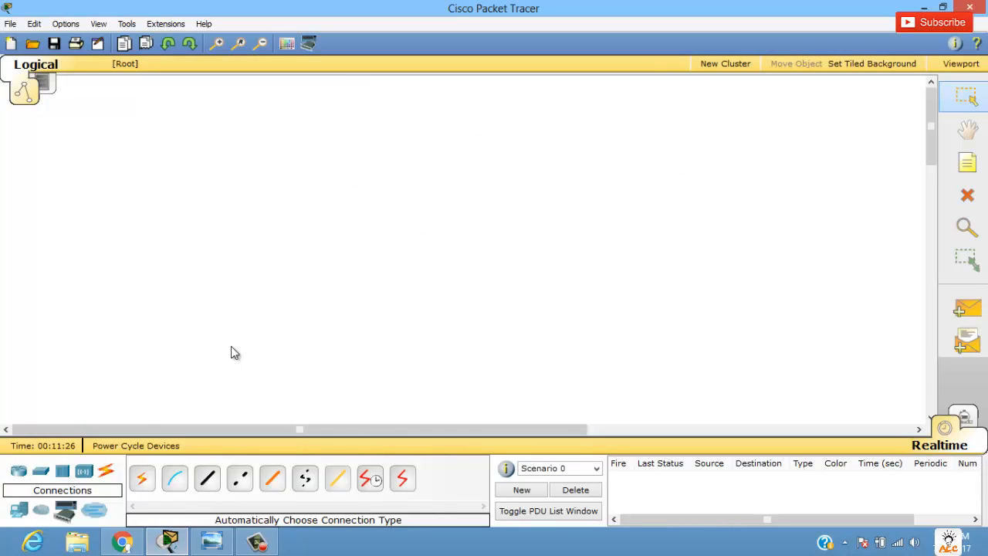
pyautogui.click(19, 471)
pyautogui.click(143, 482)
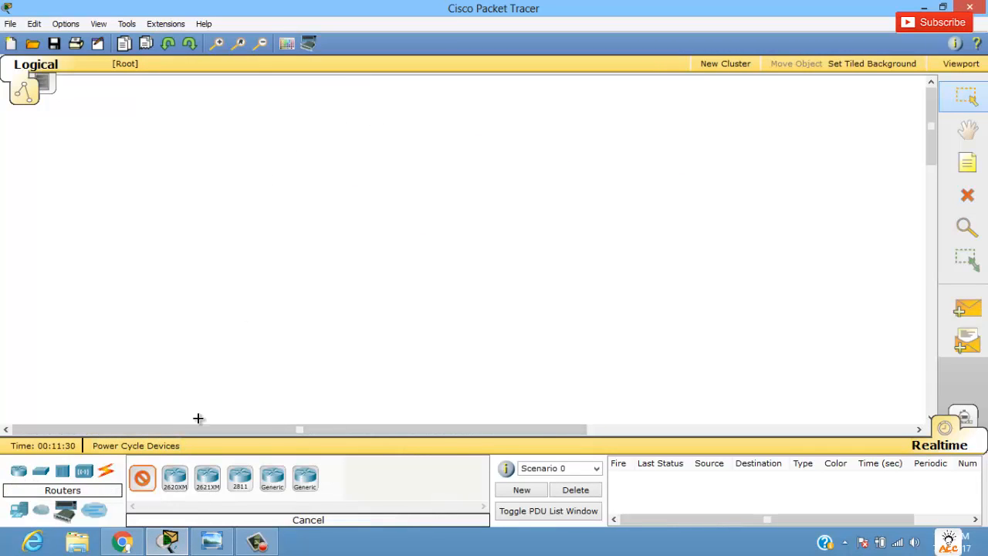
pyautogui.click(267, 172)
pyautogui.click(143, 482)
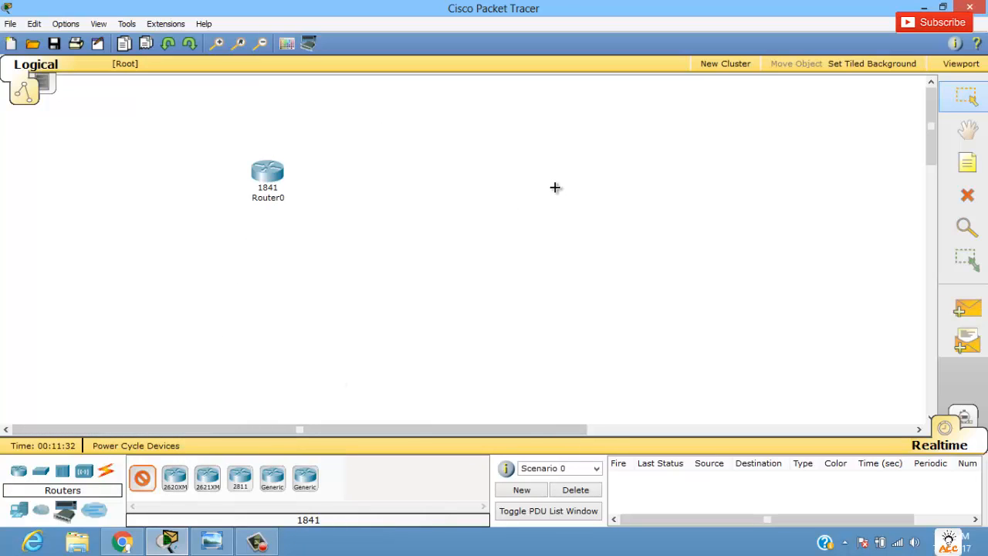
pyautogui.click(509, 169)
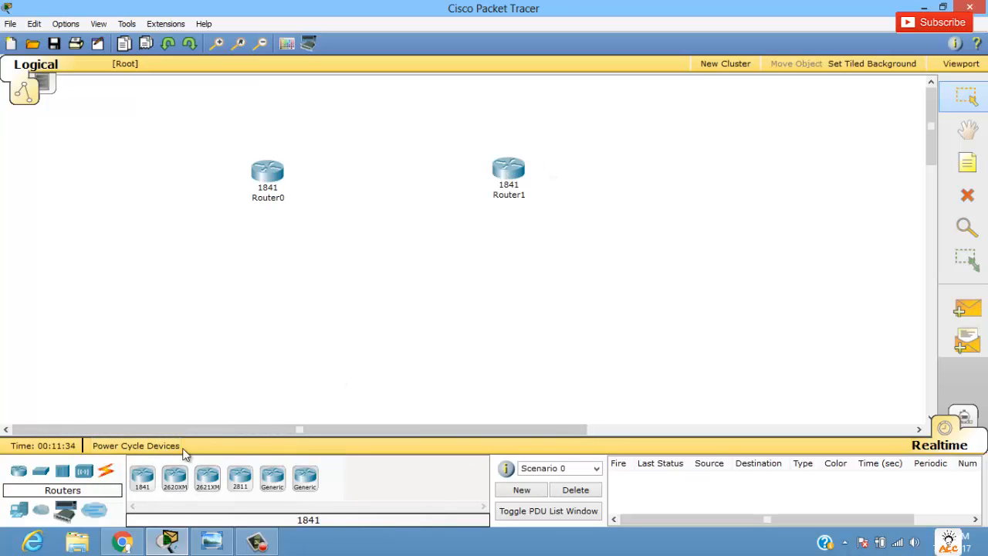
# Step: Place two generic PCs, one below each router, and shift PC0 slightly to line up under Router0
pyautogui.click(20, 511)
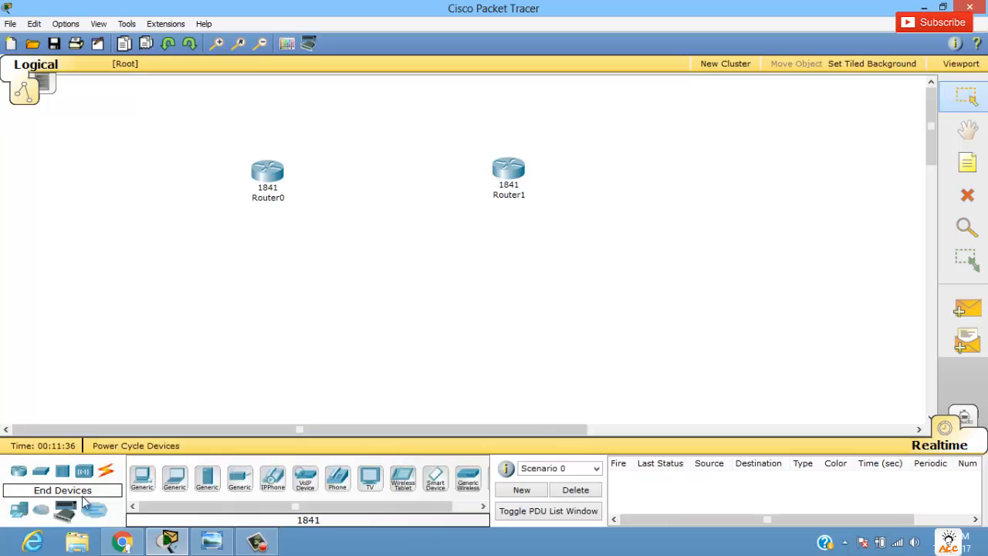
pyautogui.click(142, 480)
pyautogui.click(248, 328)
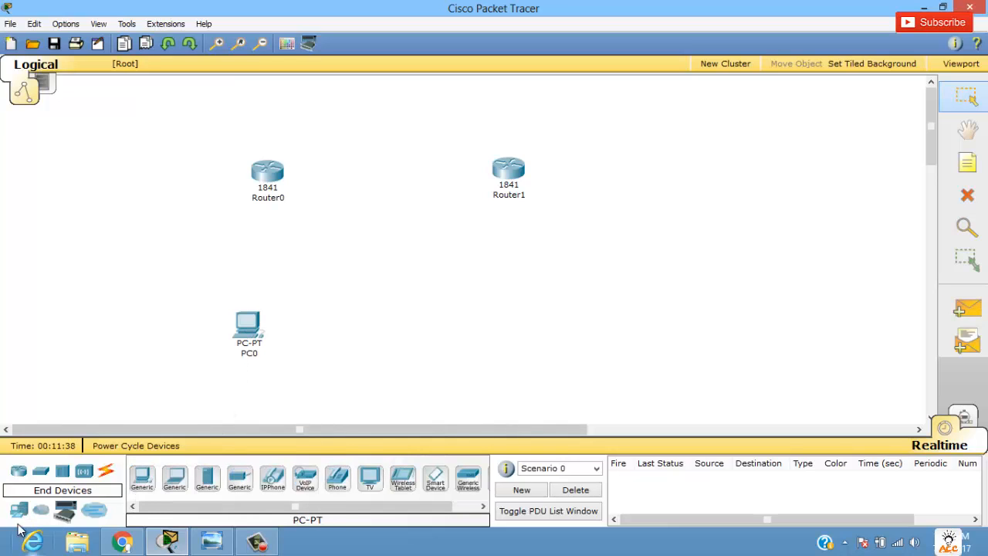
pyautogui.click(142, 481)
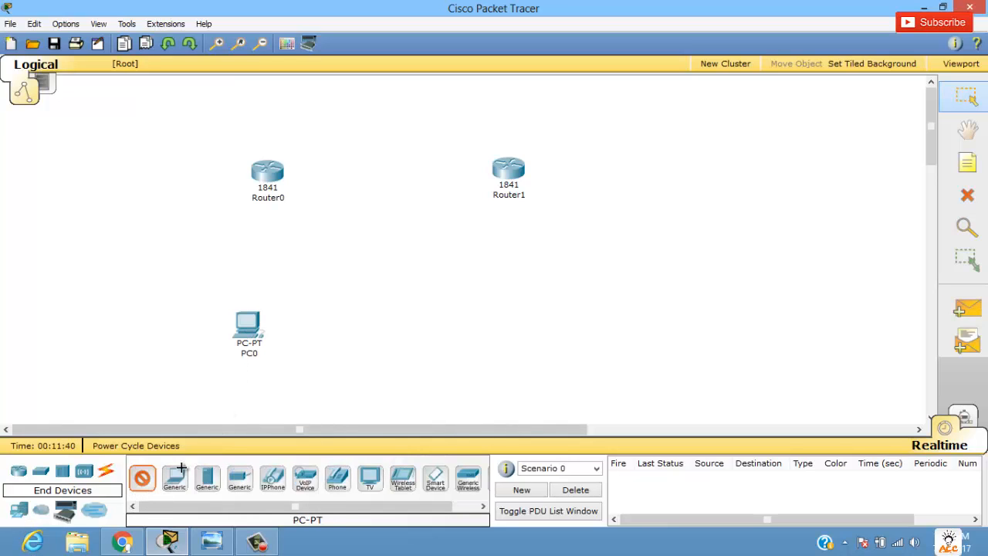
pyautogui.click(490, 339)
pyautogui.moveTo(253, 344); pyautogui.dragTo(263, 347)
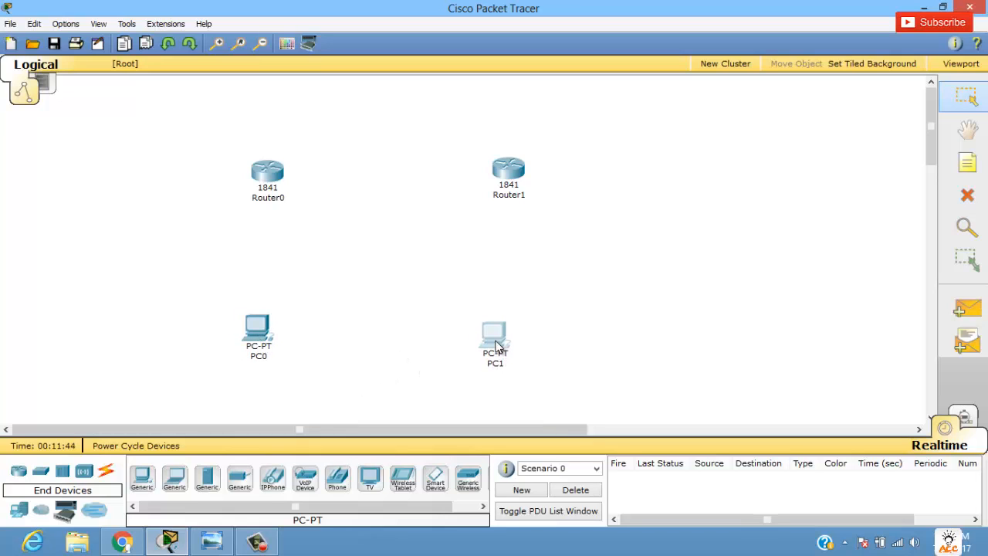
# Step: Connect PC0 to Router0 and PC1 to Router1 using the automatically chosen connection type
pyautogui.click(106, 472)
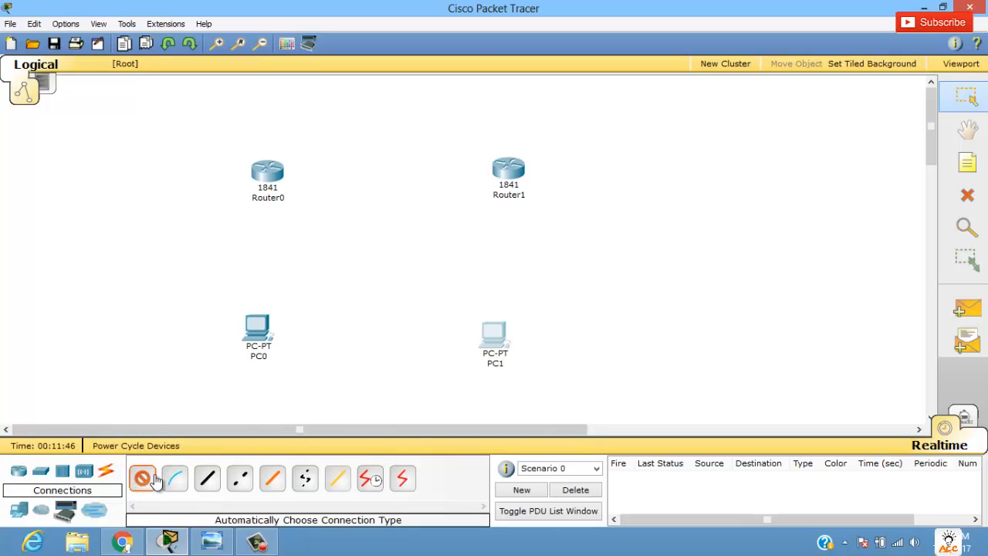
pyautogui.click(154, 478)
pyautogui.click(257, 328)
pyautogui.click(267, 171)
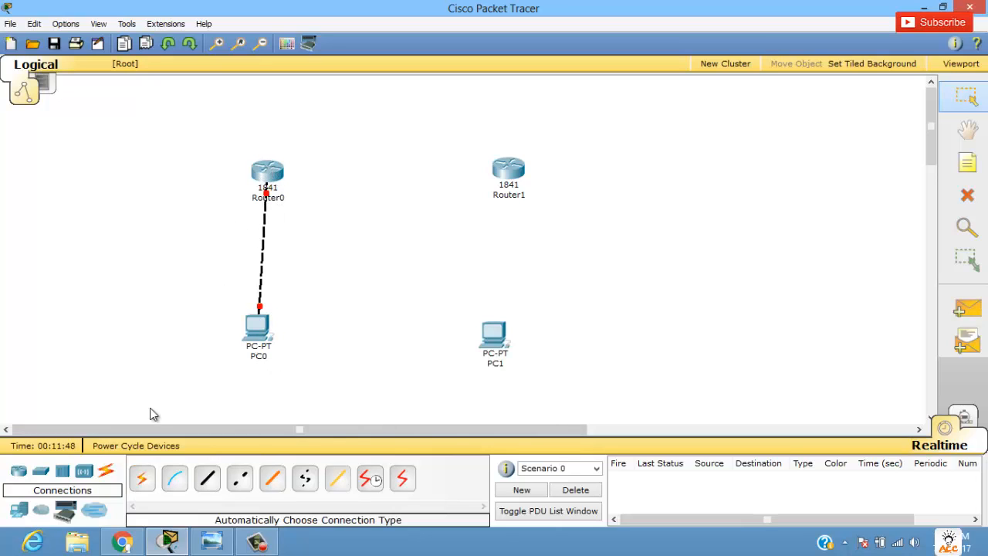
pyautogui.click(142, 478)
pyautogui.click(494, 334)
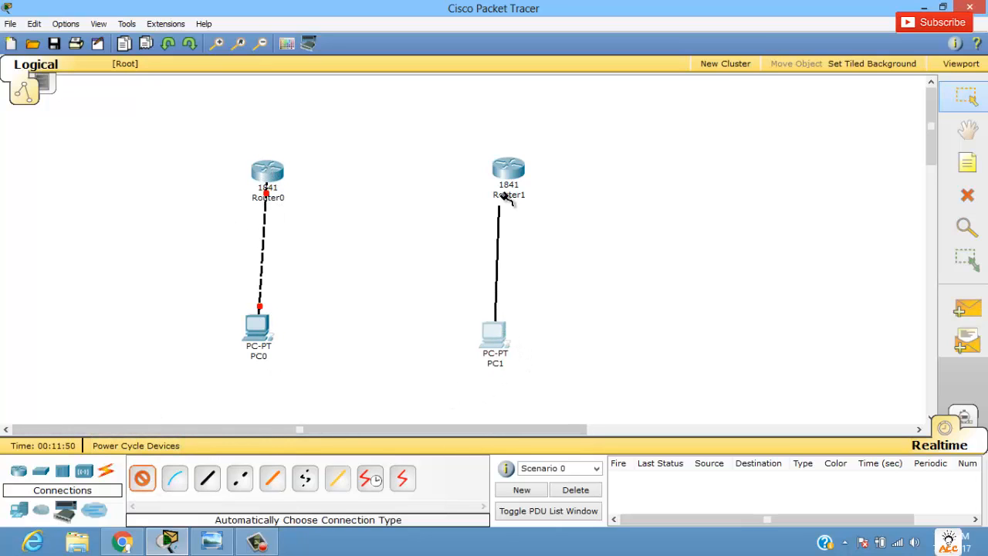
pyautogui.click(503, 195)
# Step: Link Router0 to Router1 with an automatically chosen connection
pyautogui.click(142, 479)
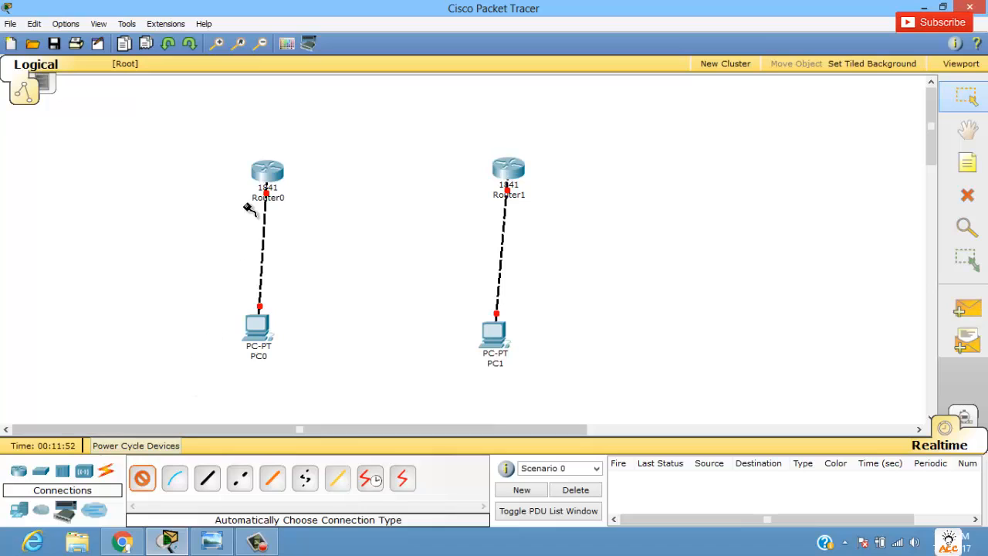
pyautogui.click(267, 172)
pyautogui.click(507, 168)
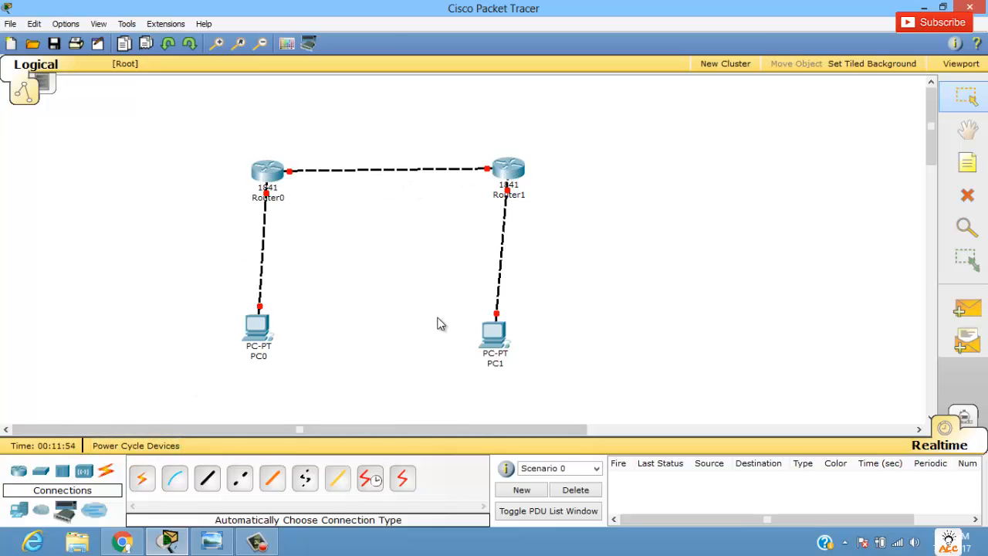
# Step: Add a note beside PC0 reading "IP: 10.0.0.2" with "DG: 10.0.0.1" on a second line
pyautogui.click(968, 162)
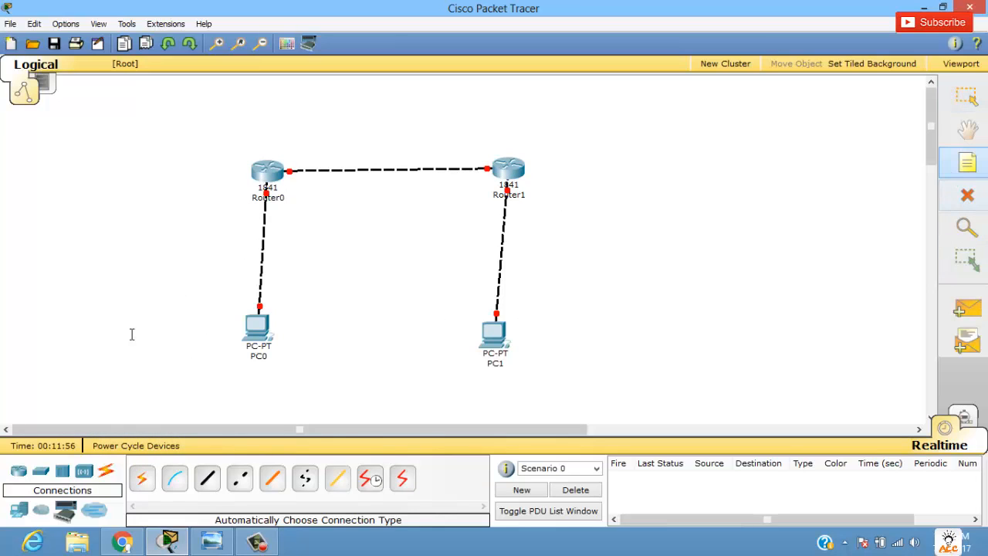
pyautogui.click(140, 340)
pyautogui.write('IP')
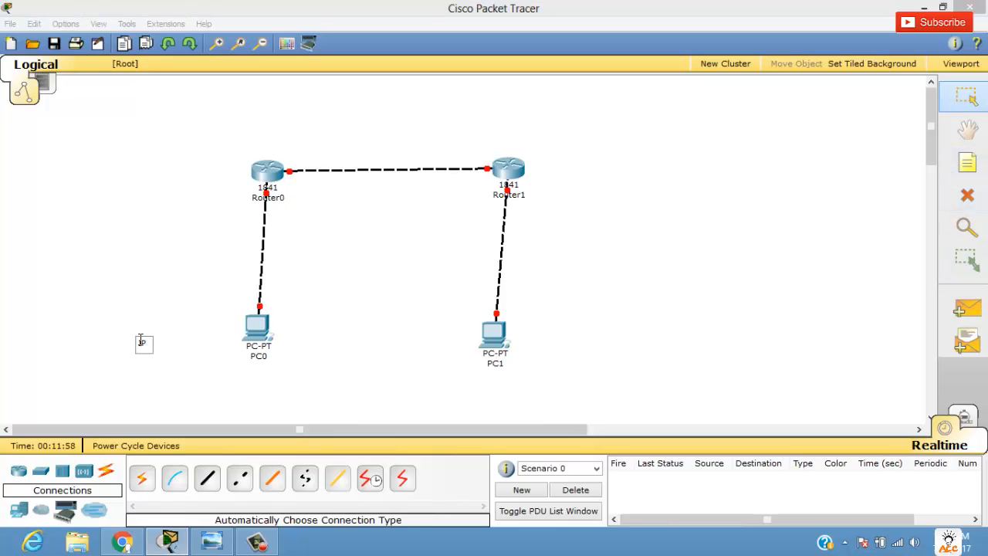
pyautogui.write(': 10.0.0.2')
pyautogui.press('Return')
pyautogui.write('DG')
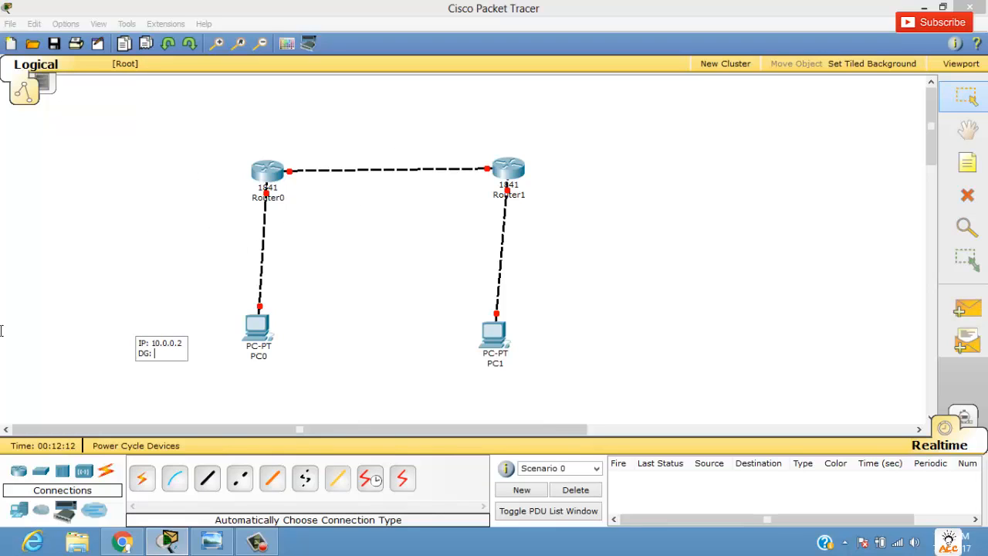
pyautogui.write('10.0.0.1')
pyautogui.click(803, 287)
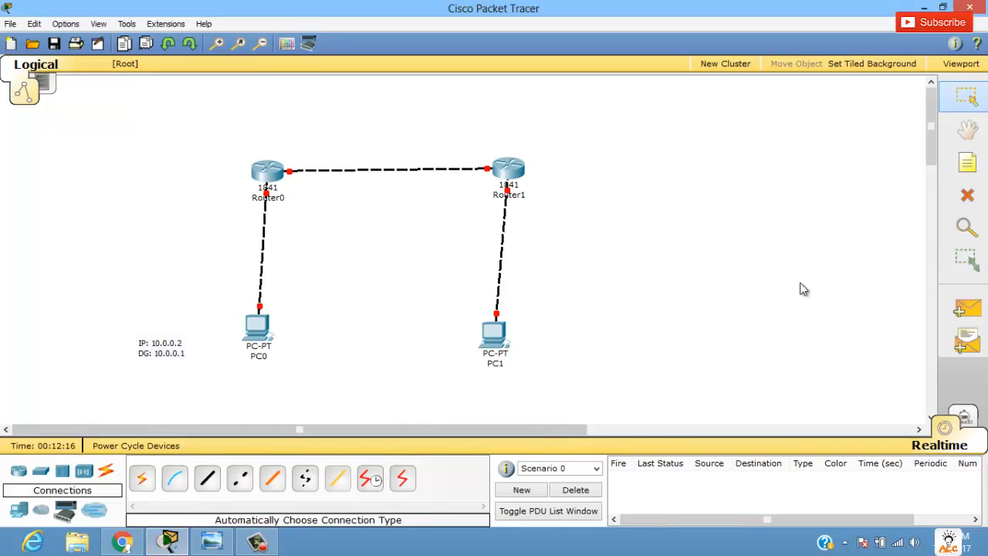
# Step: Add a note beside PC1 reading "IP: 20.0.0.2" with "DG: 20.0.0.1" on a second line
pyautogui.click(968, 162)
pyautogui.click(540, 334)
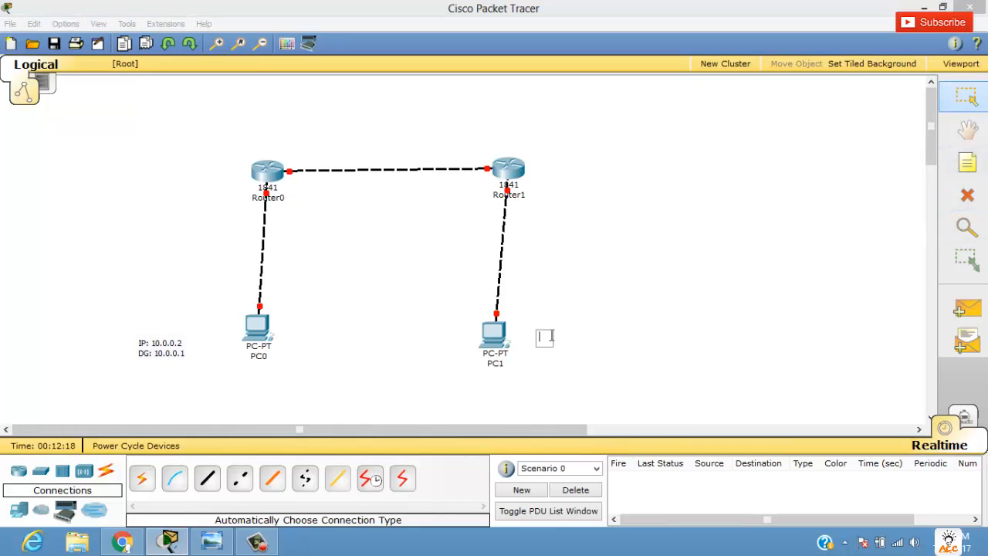
pyautogui.write('IP: 20.0.0.2')
pyautogui.press('Return')
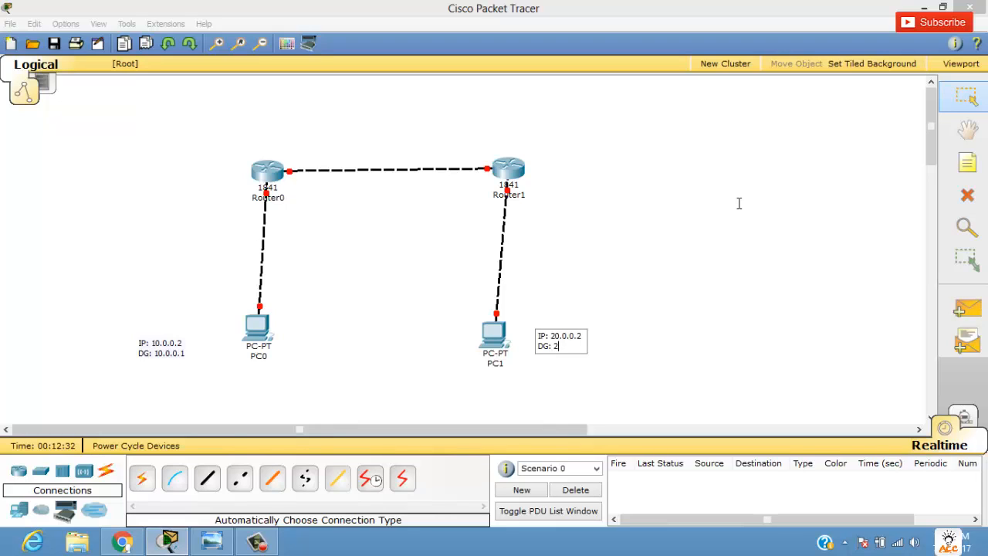
pyautogui.write('20.0.0.1')
pyautogui.click(739, 207)
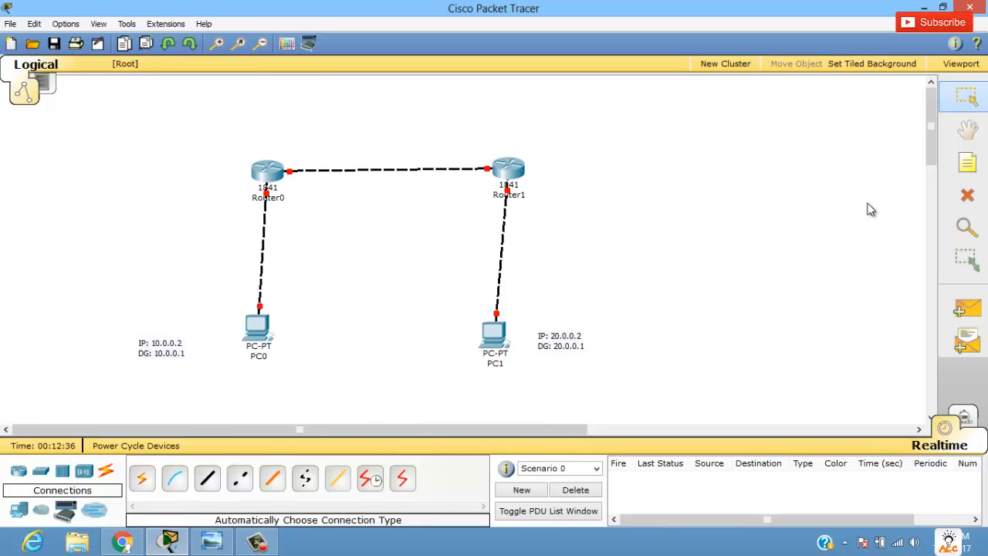
# Step: Add address notes above the link between the routers: 30.0.0.2 at Router0 and 30.0.0.3 at Router1
pyautogui.click(967, 163)
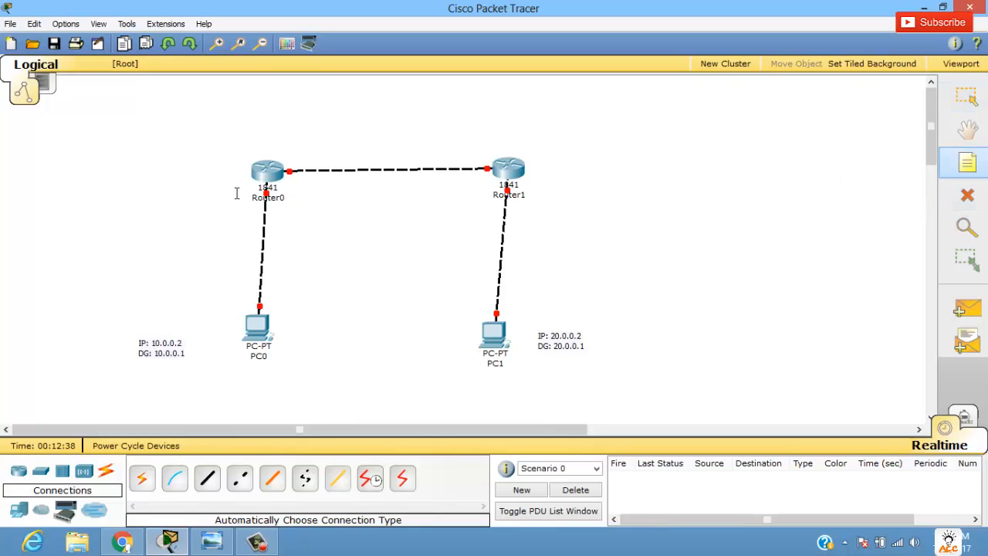
pyautogui.click(271, 139)
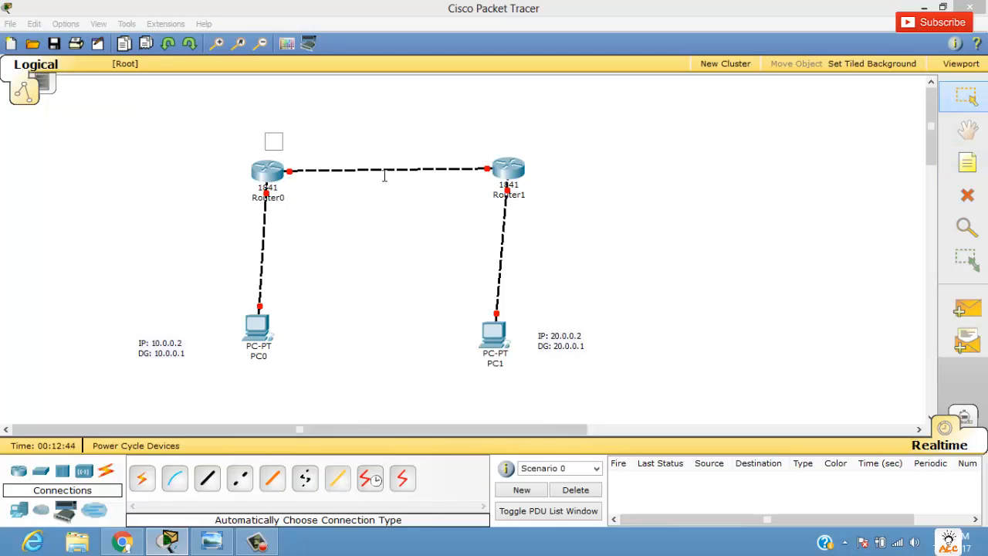
pyautogui.write('30.0.0.2')
pyautogui.click(968, 162)
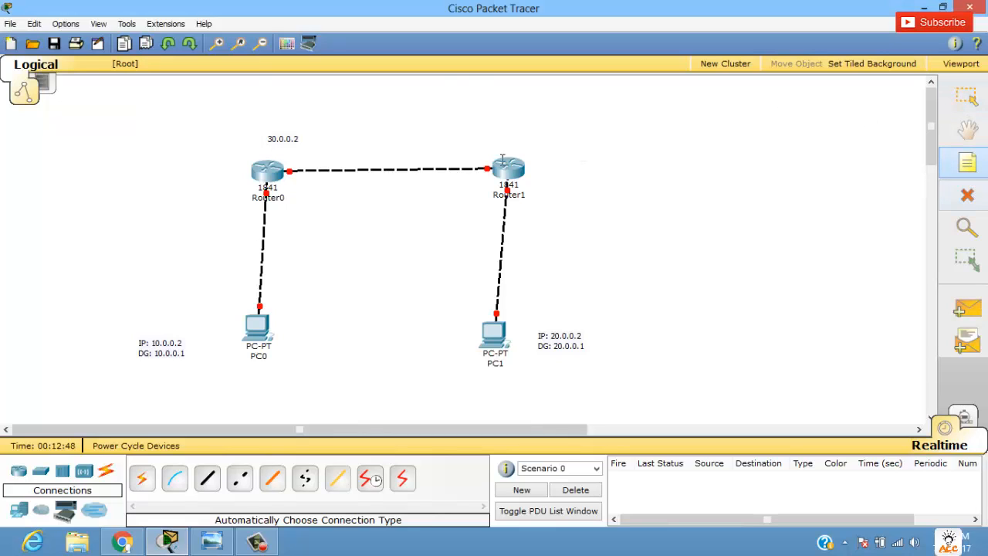
pyautogui.click(460, 137)
pyautogui.write('30.0.')
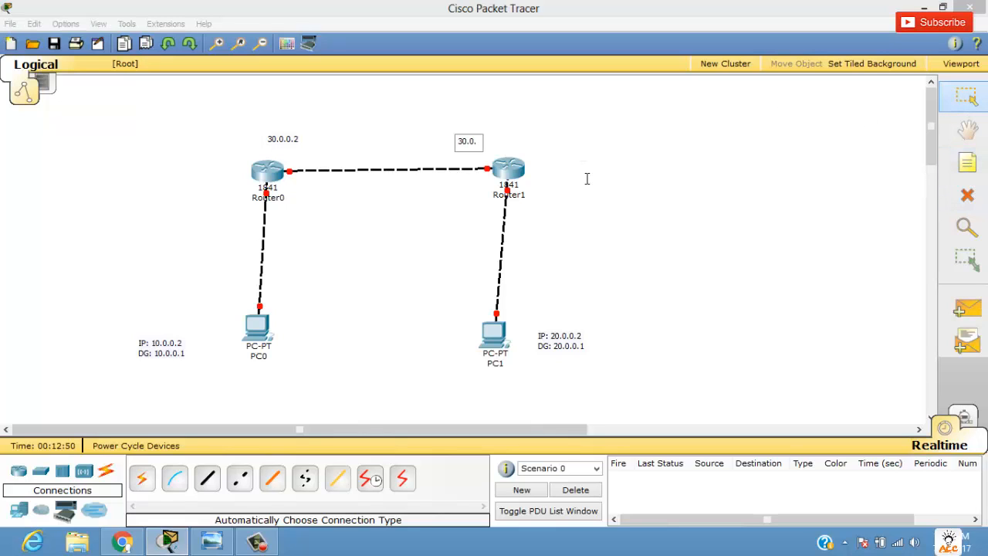
pyautogui.write('0.3')
pyautogui.click(621, 184)
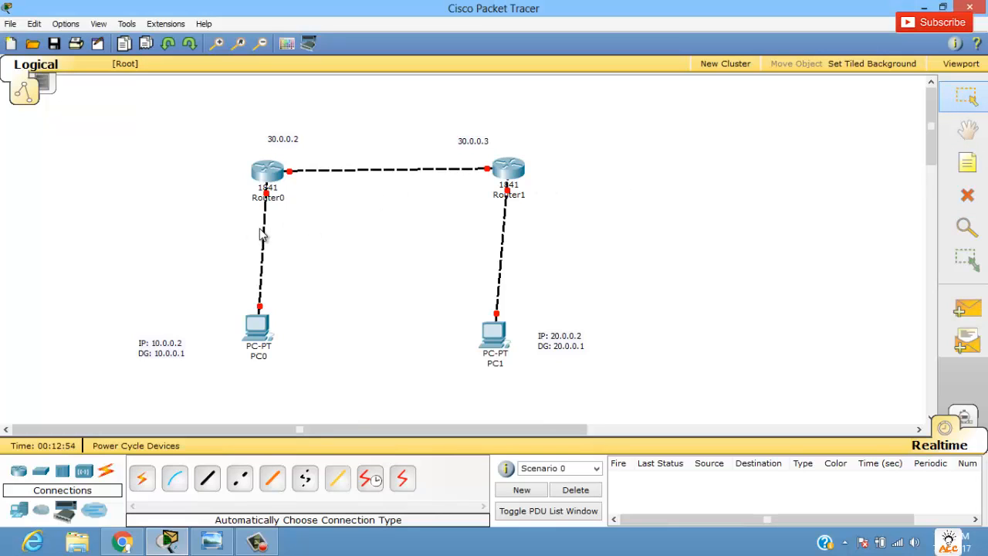
# Step: Give PC0 the static IP address 10.0.0.2 with the default subnet mask and default gateway 10.0.0.1, and close its window
pyautogui.click(259, 334)
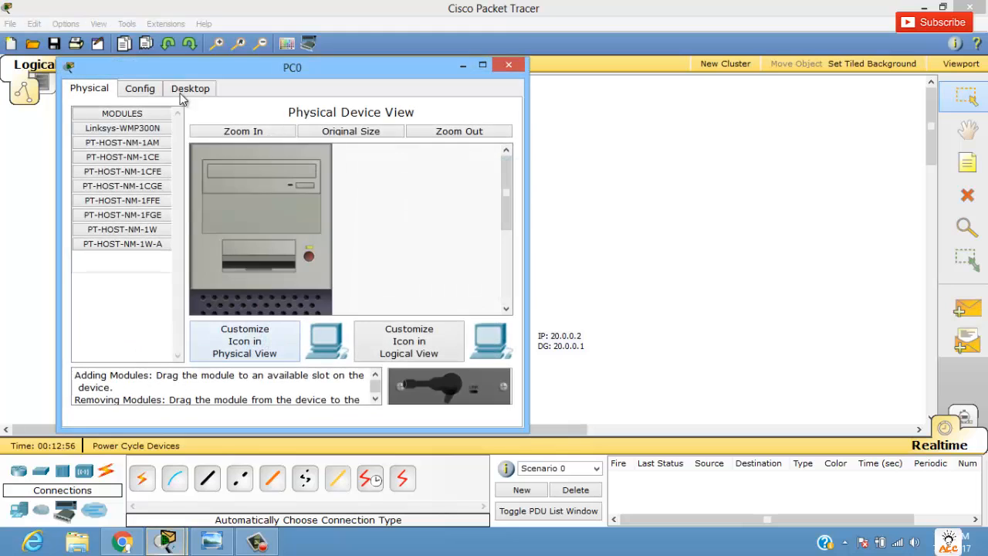
pyautogui.moveTo(261, 72); pyautogui.dragTo(391, 80)
pyautogui.click(318, 95)
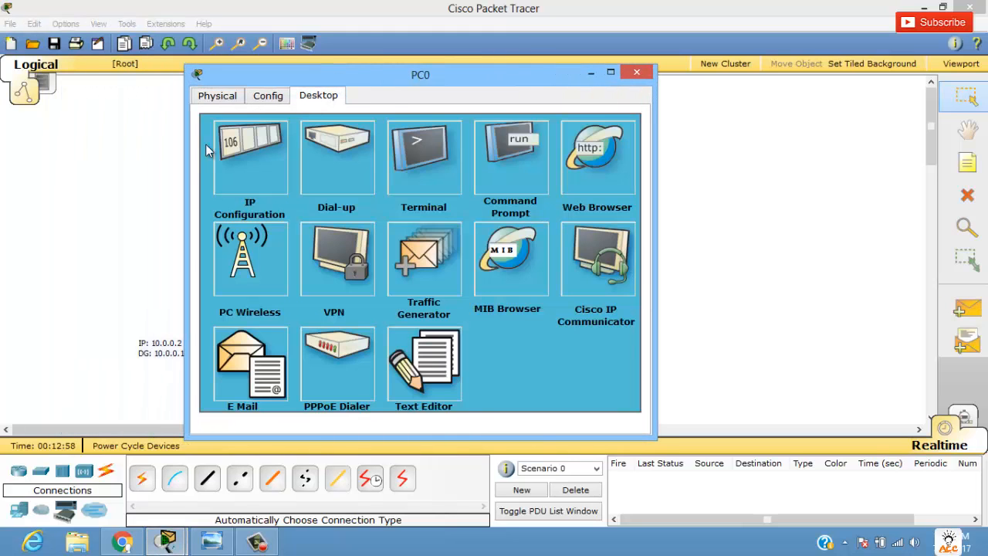
pyautogui.click(286, 146)
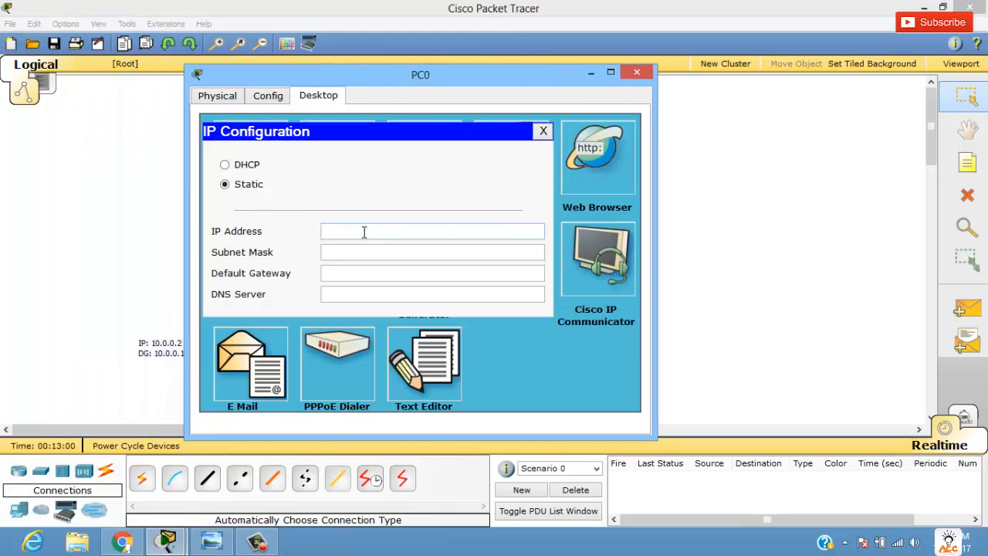
pyautogui.write('10.0.0.2')
pyautogui.press('Tab')
pyautogui.press('Tab')
pyautogui.write('10.0.0.')
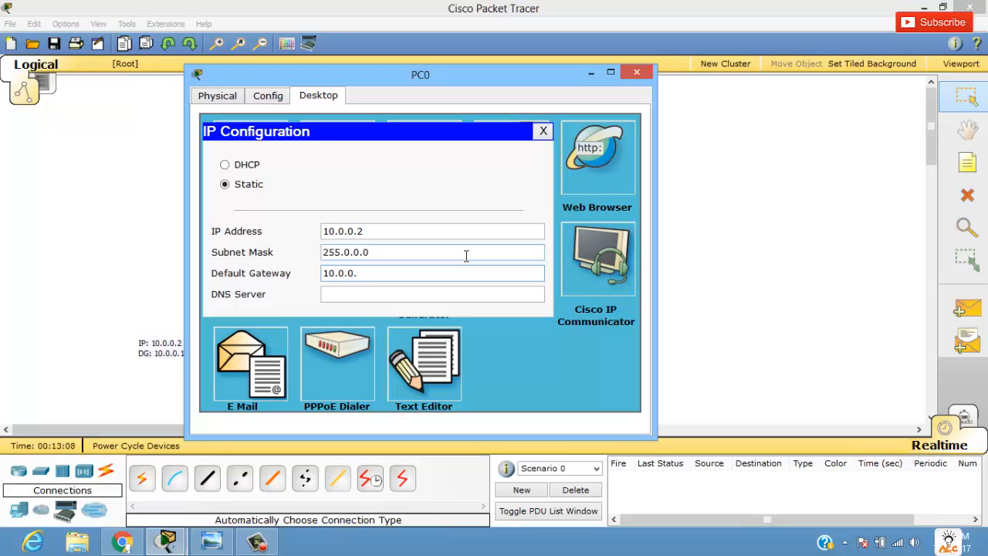
pyautogui.write('1')
pyautogui.click(635, 73)
# Step: Give PC1 the static IP address 20.0.0.2 with the default subnet mask and default gateway 20.0.0.1, and close its window
pyautogui.click(498, 340)
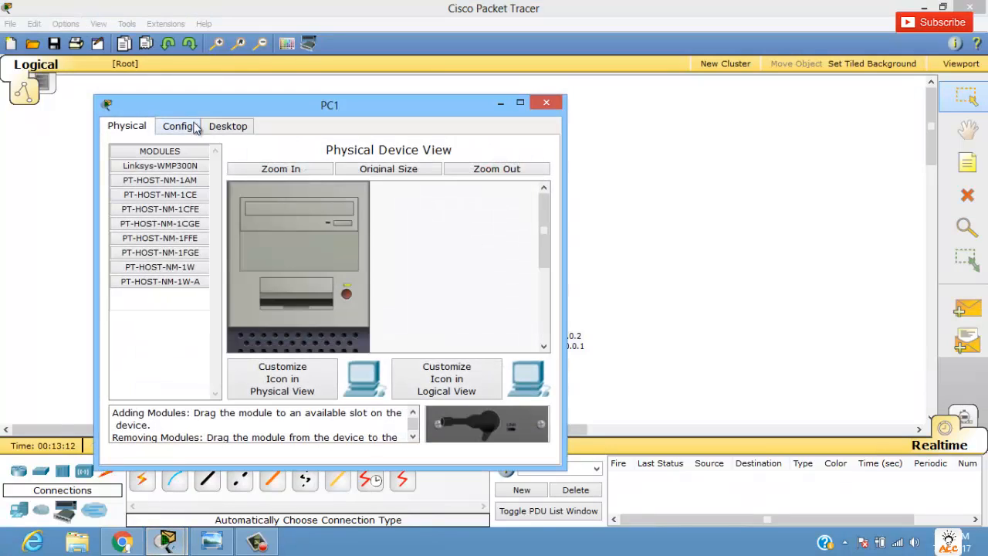
pyautogui.click(228, 126)
pyautogui.click(168, 177)
pyautogui.click(306, 264)
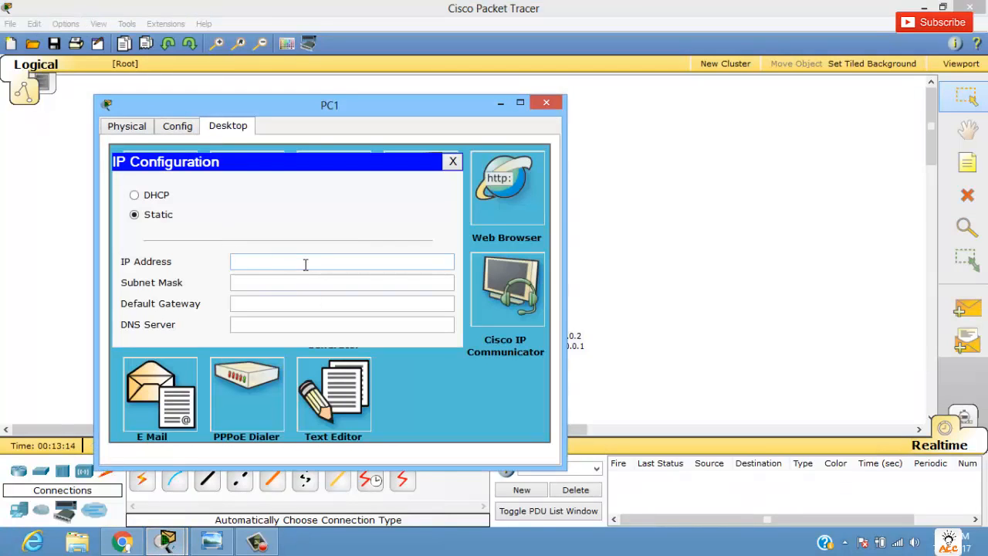
pyautogui.write('20.0.0.2')
pyautogui.press('Tab')
pyautogui.press('Tab')
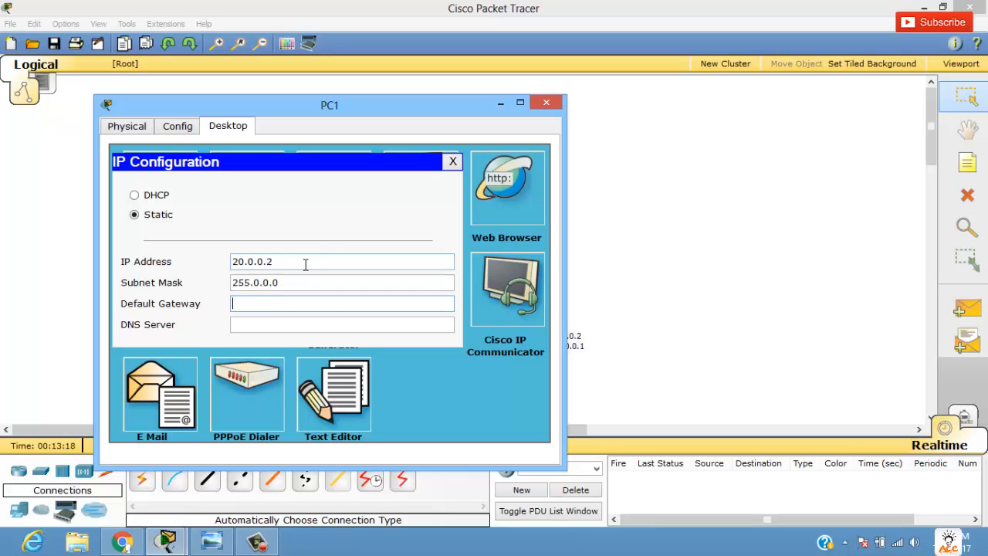
pyautogui.write('20.0.0.1')
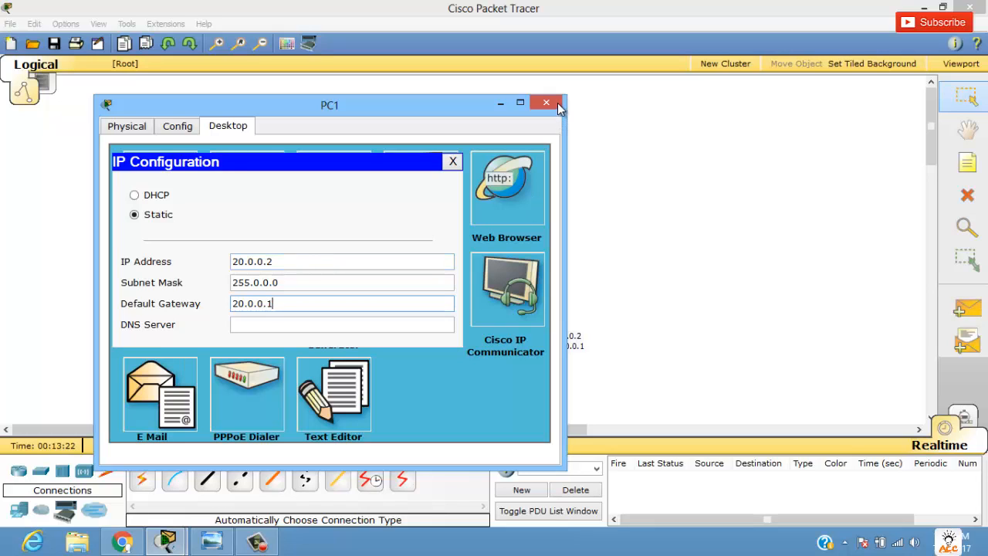
pyautogui.click(557, 106)
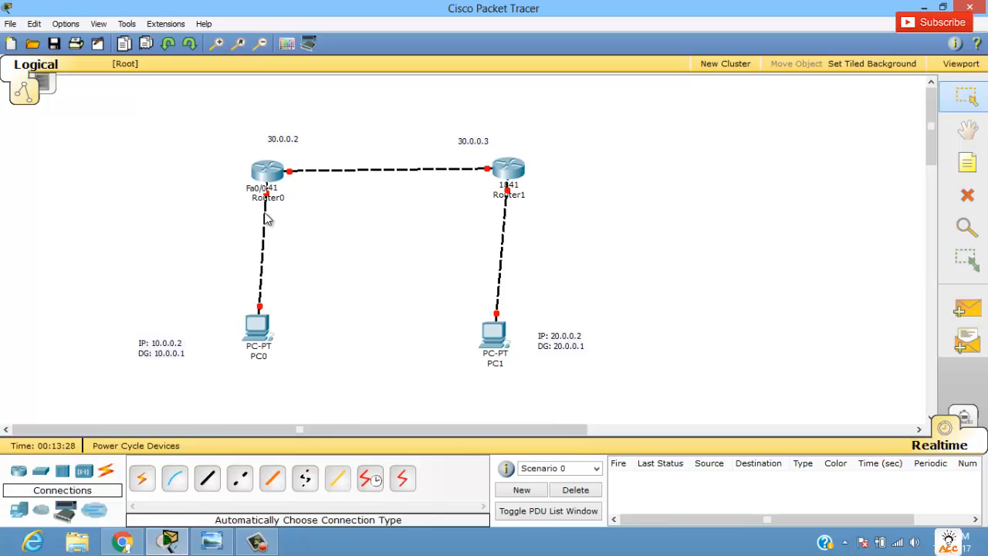
# Step: Open Router0's FastEthernet0/0 interface settings and look at the equivalent commands in its command line interface
pyautogui.click(267, 176)
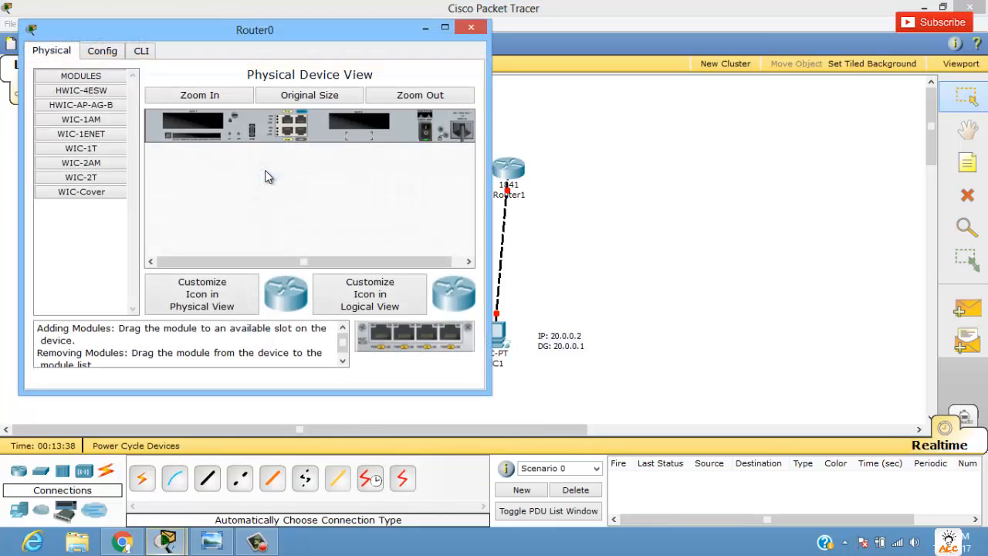
pyautogui.click(473, 18)
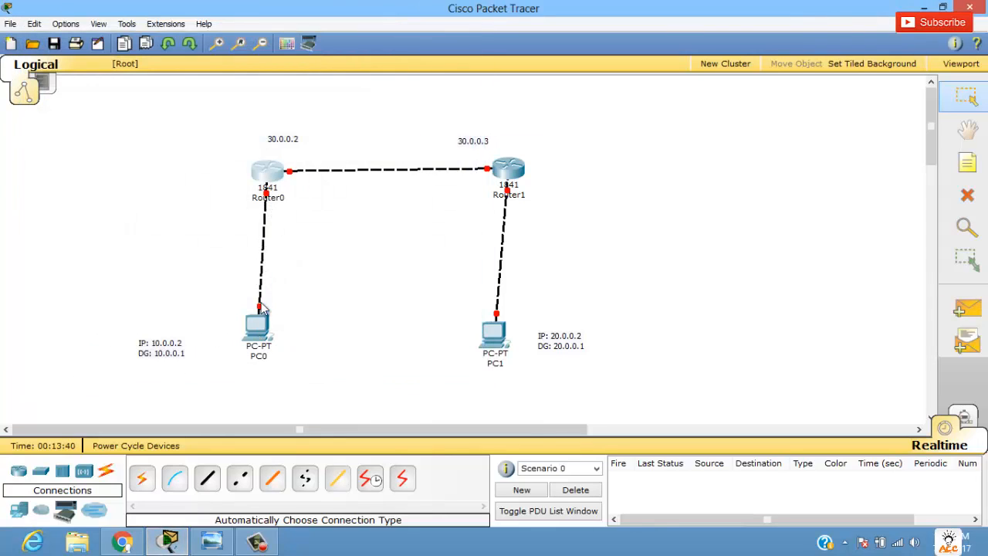
pyautogui.click(269, 178)
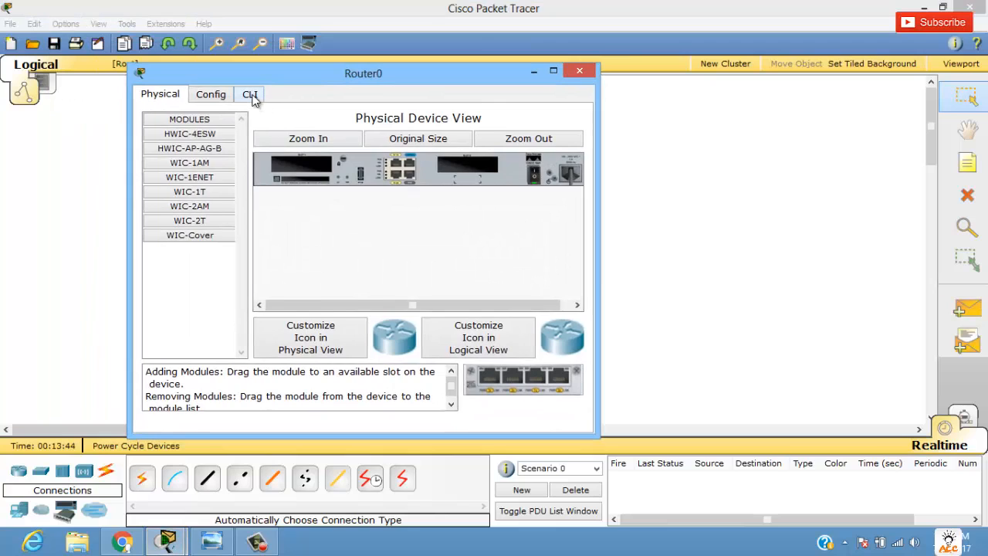
pyautogui.click(250, 93)
pyautogui.click(207, 97)
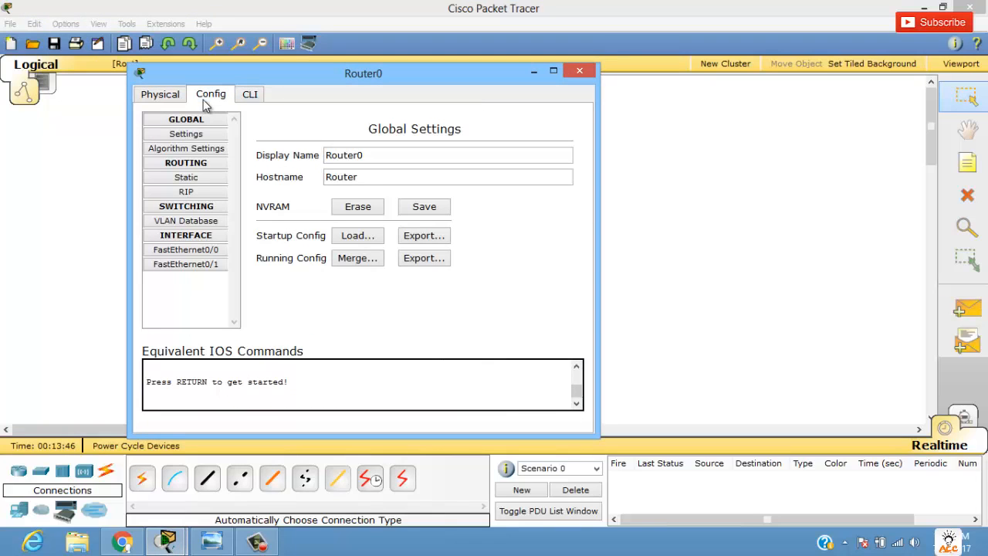
pyautogui.click(206, 250)
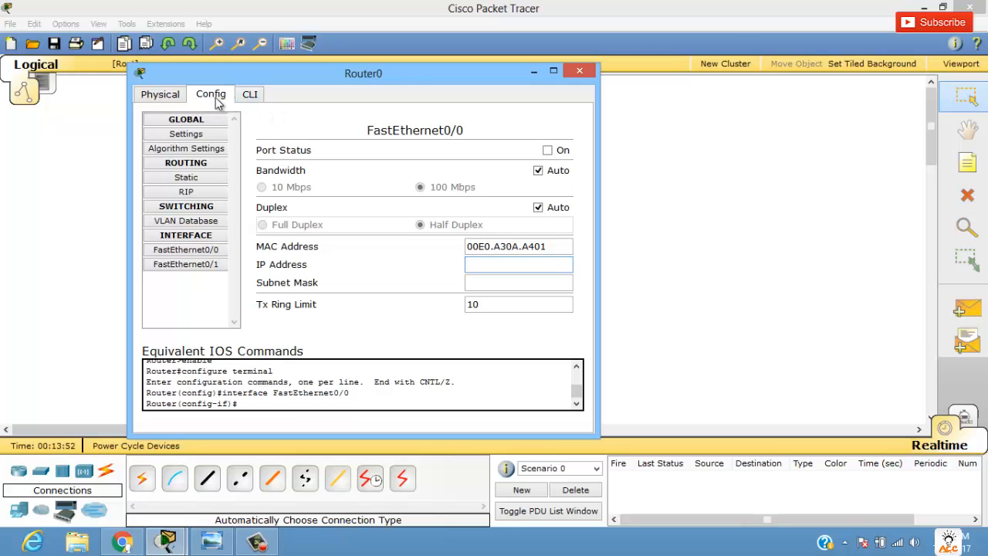
pyautogui.click(249, 99)
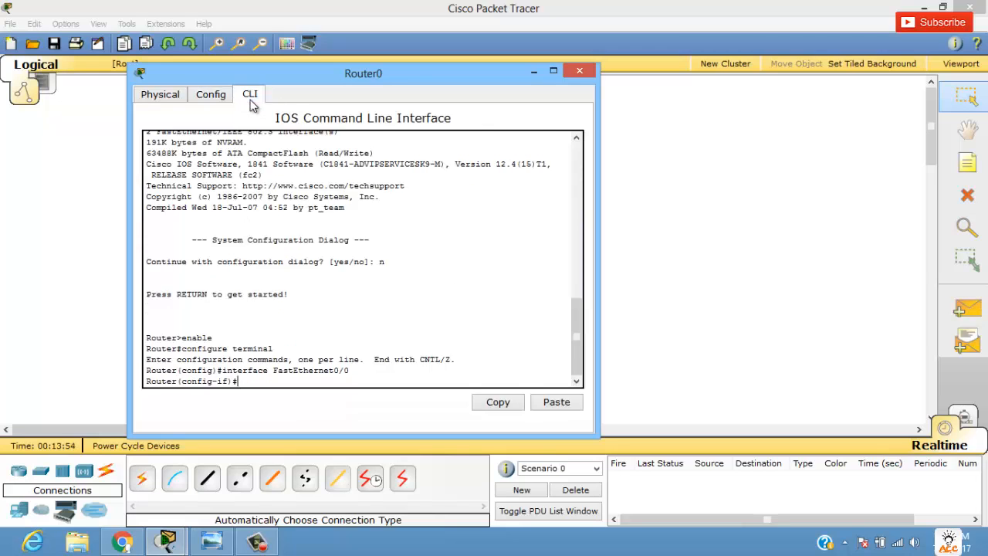
pyautogui.click(211, 99)
# Step: Assign IP address 10.0.0.1 with the default subnet mask to Router0's FastEthernet0/0, turn the port on, and close the window
pyautogui.click(474, 265)
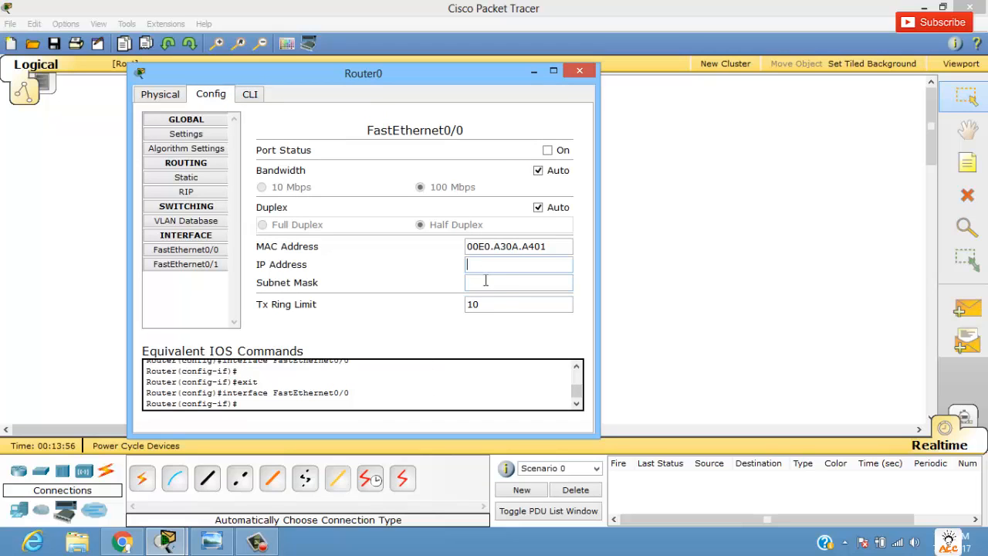
pyautogui.moveTo(479, 73); pyautogui.dragTo(638, 88)
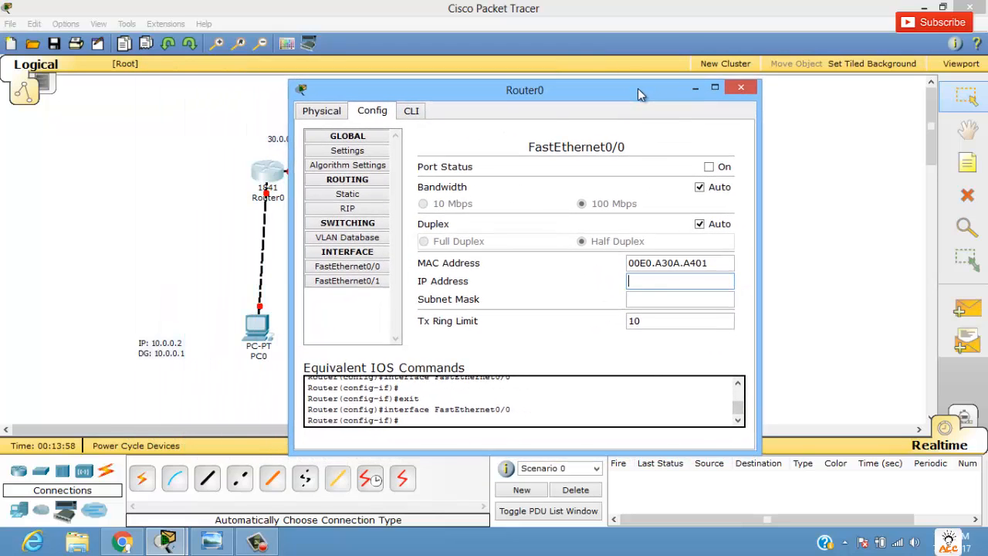
pyautogui.write('10.0.0.1')
pyautogui.press('Tab')
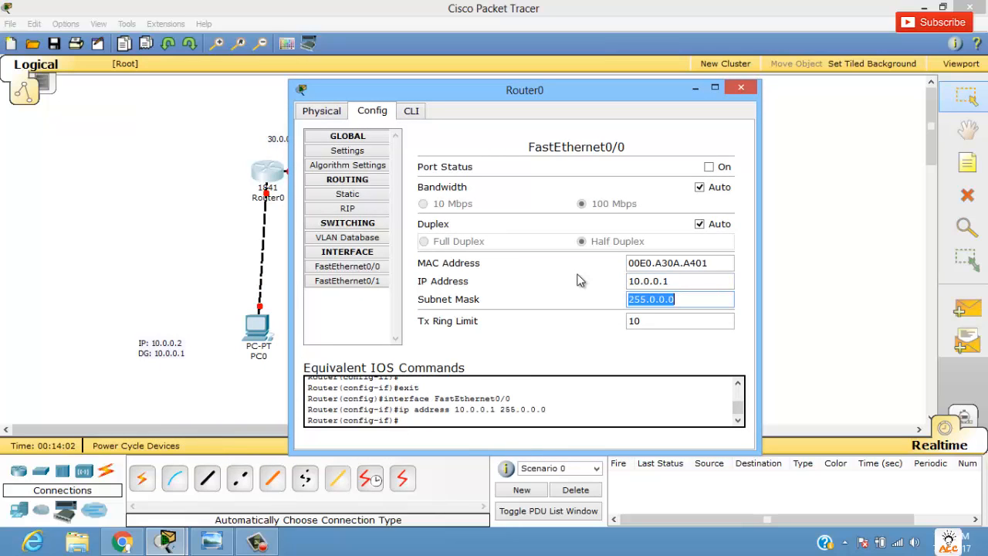
pyautogui.click(710, 168)
pyautogui.moveTo(653, 95); pyautogui.dragTo(758, 106)
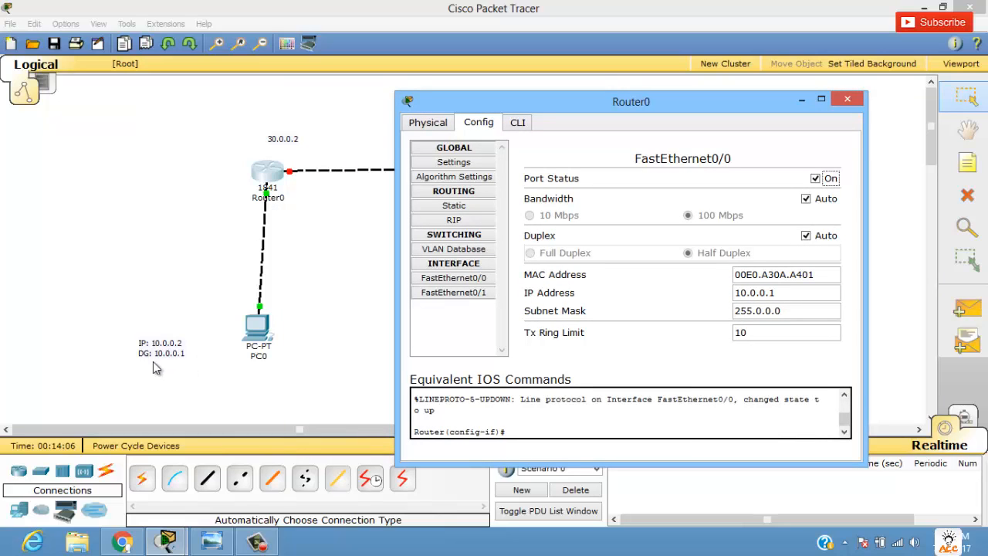
pyautogui.click(848, 99)
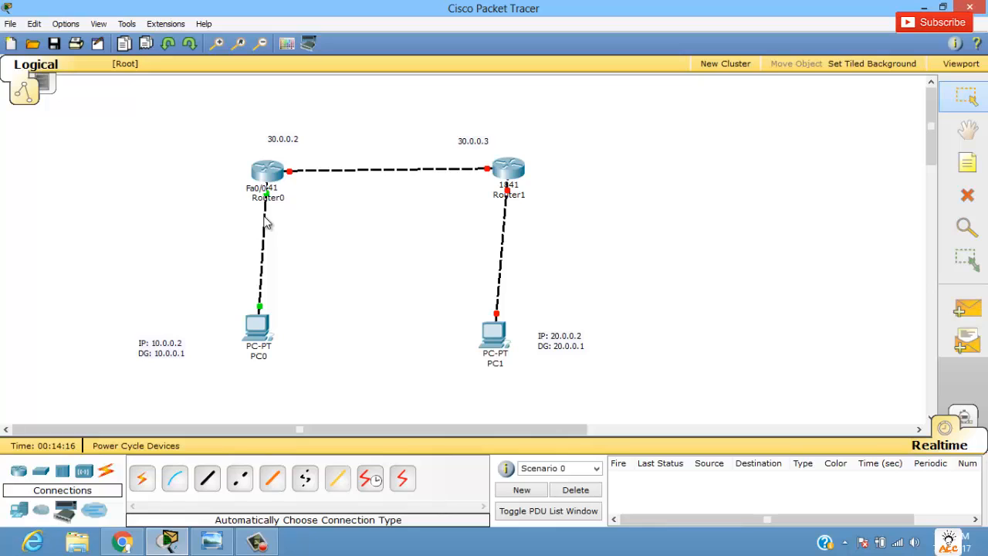
# Step: Check the port labels on Router0's links, select its FastEthernet0/1 interface, and exit to global configuration mode in its command line
pyautogui.moveTo(266, 199)
pyautogui.moveTo(287, 181)
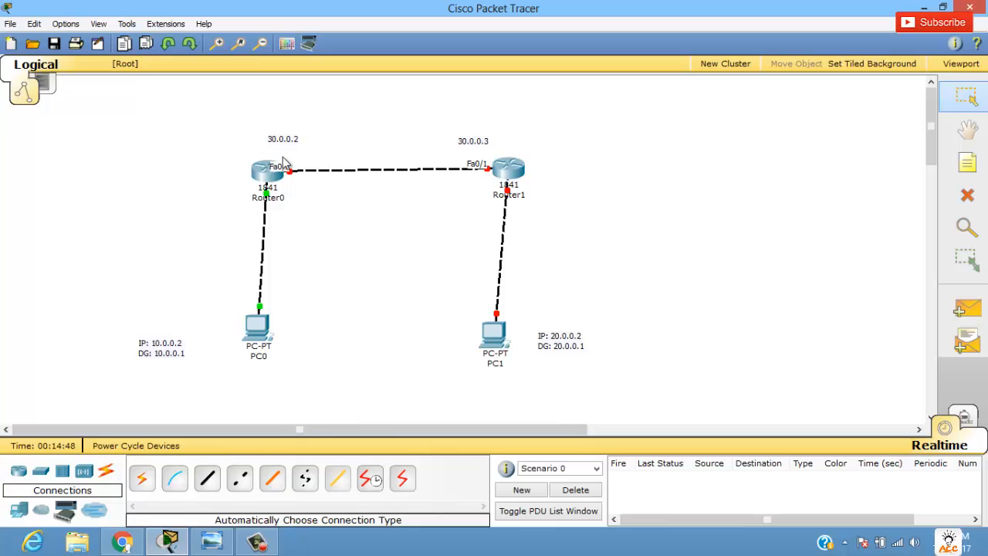
pyautogui.click(264, 172)
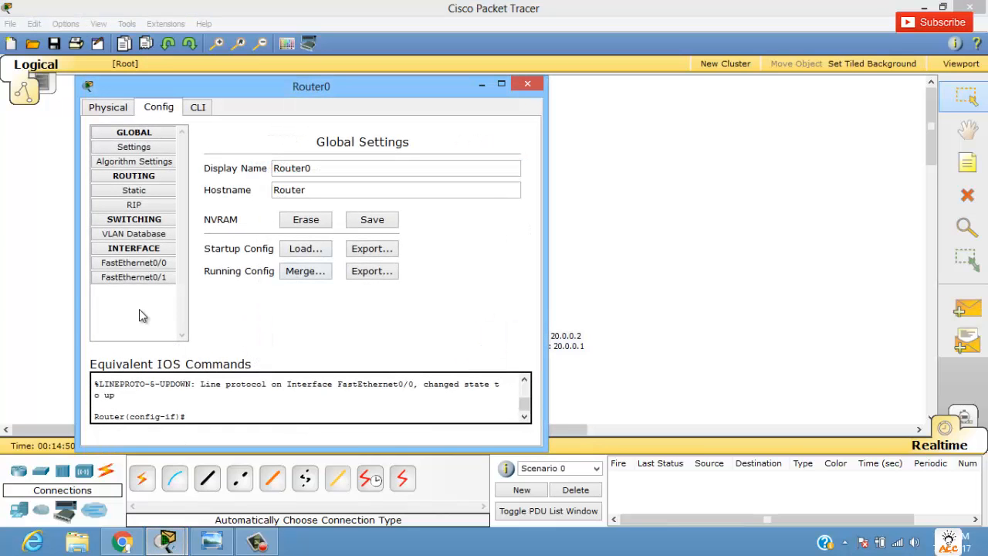
pyautogui.click(199, 108)
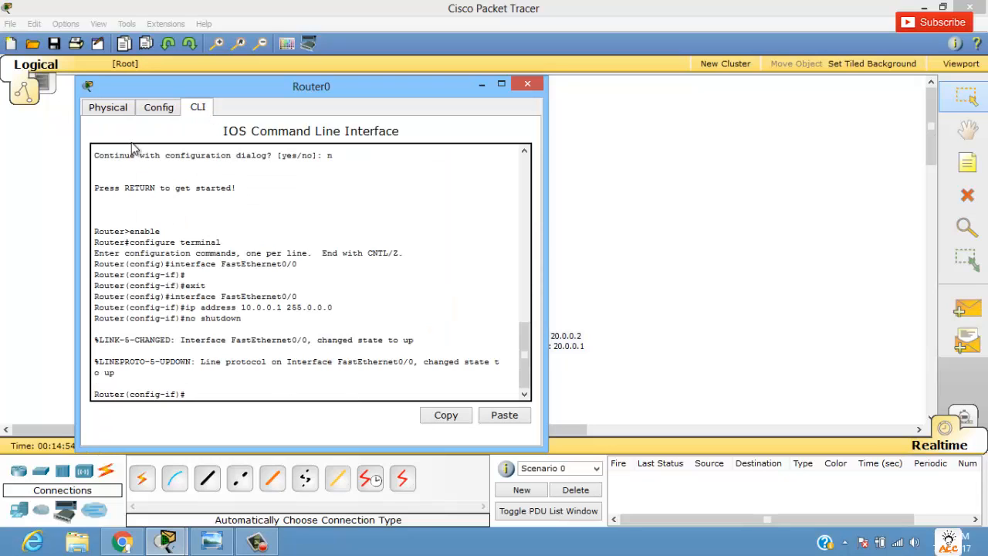
pyautogui.click(157, 108)
pyautogui.click(133, 278)
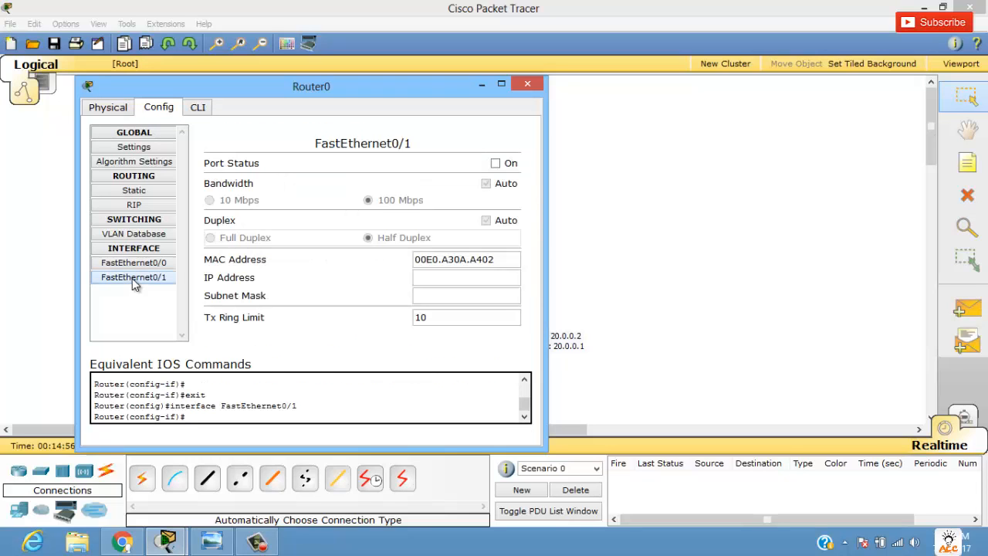
pyautogui.click(196, 107)
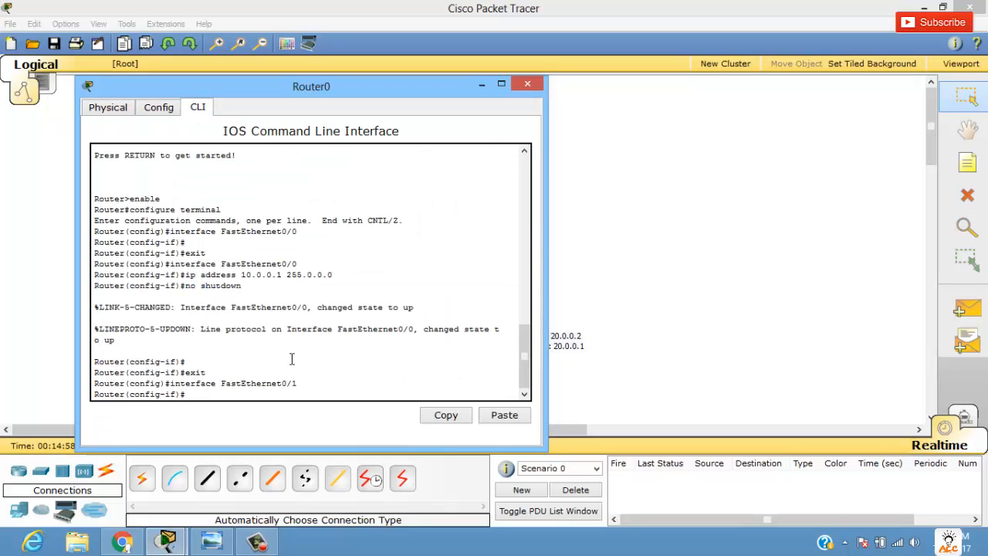
pyautogui.write('exit')
pyautogui.press('Return')
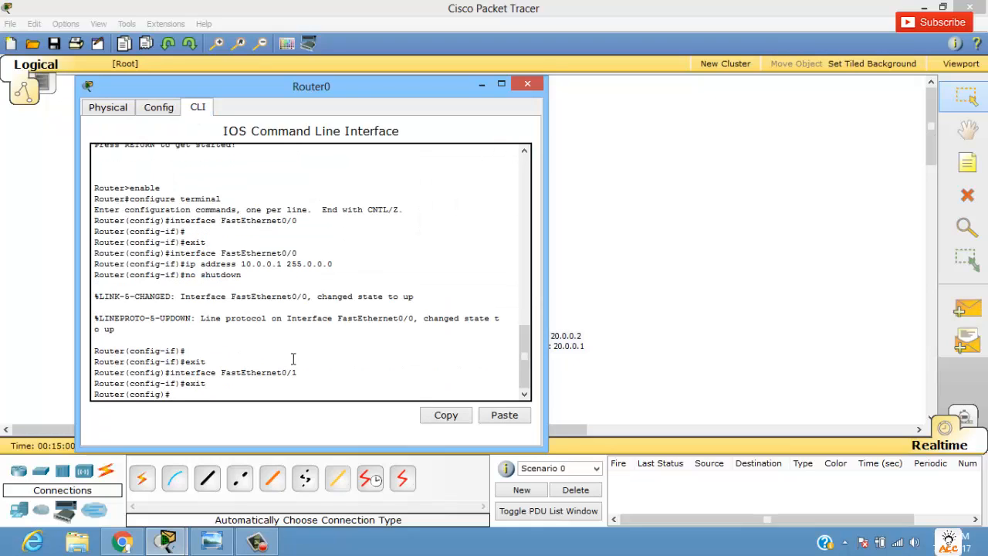
# Step: Configure Router0's fa0/1 from the command line with IP address 30.0.0.2 255.0.0.0, enable it with no shut, and close the router
pyautogui.write('int fa0/1')
pyautogui.press('Return')
pyautogui.write('ip add 3')
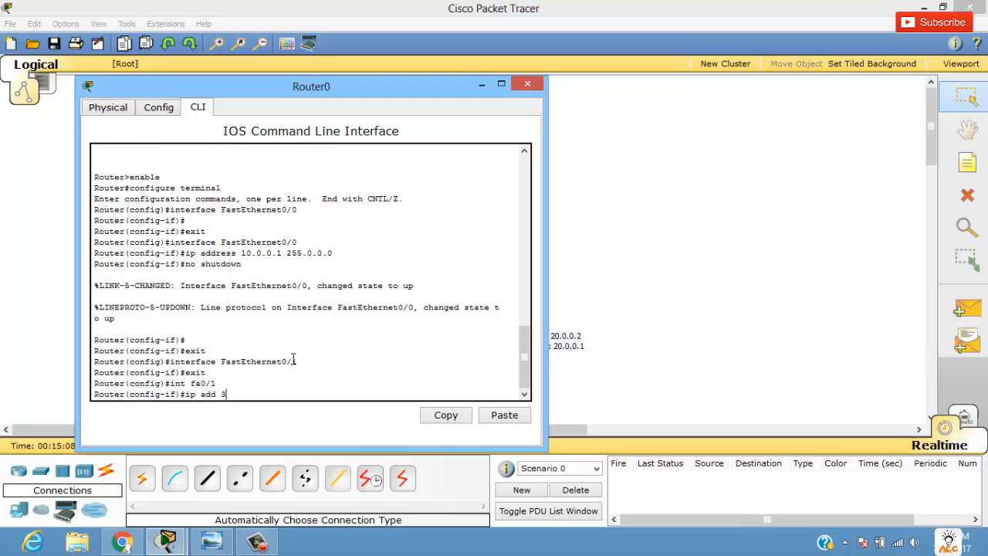
pyautogui.write('0.0.0.2 255.0.0.0')
pyautogui.press('Return')
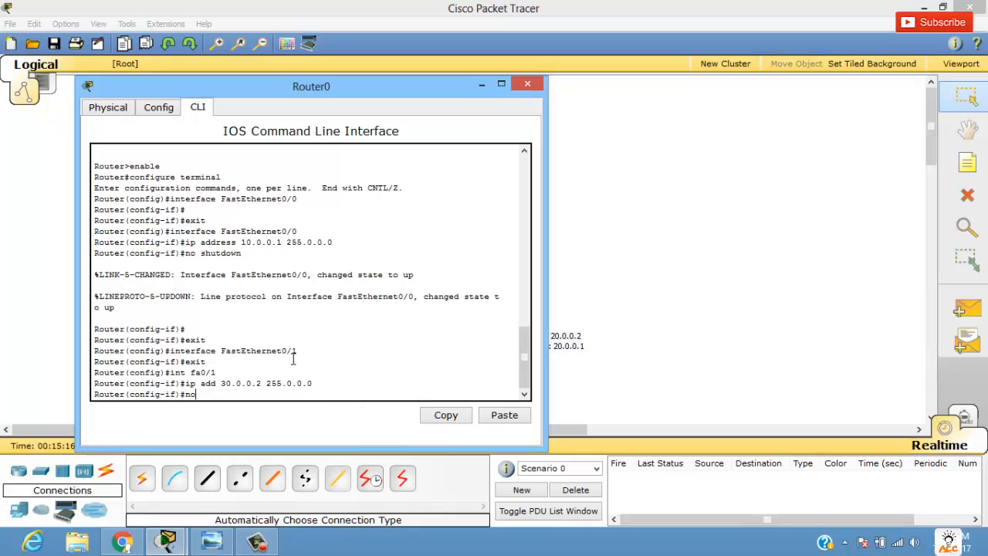
pyautogui.press('Return')
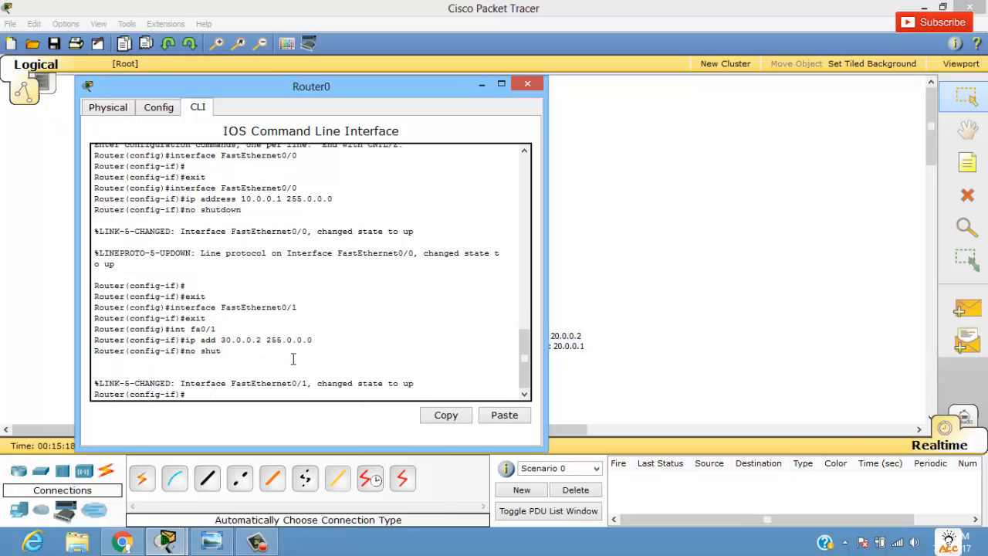
pyautogui.press('Return')
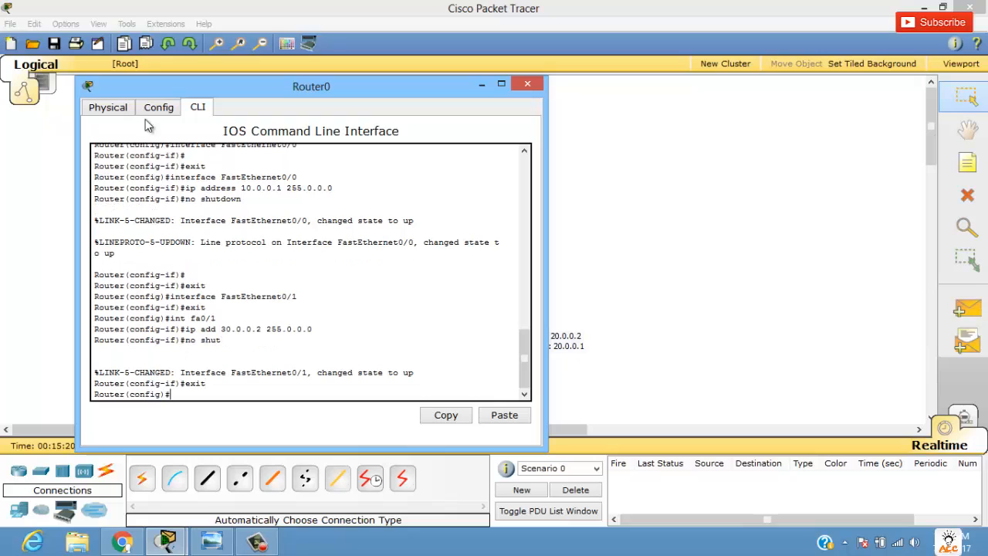
pyautogui.click(161, 107)
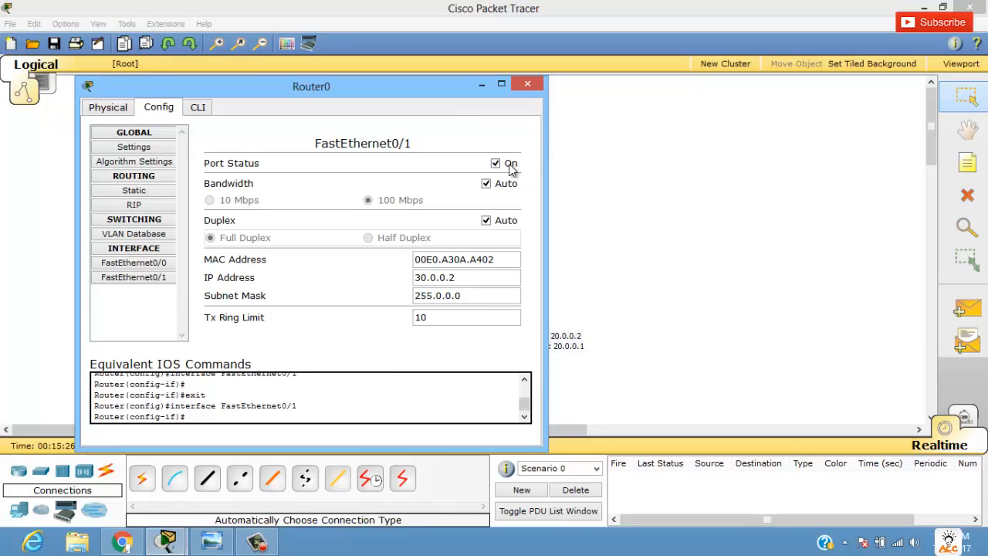
pyautogui.click(527, 85)
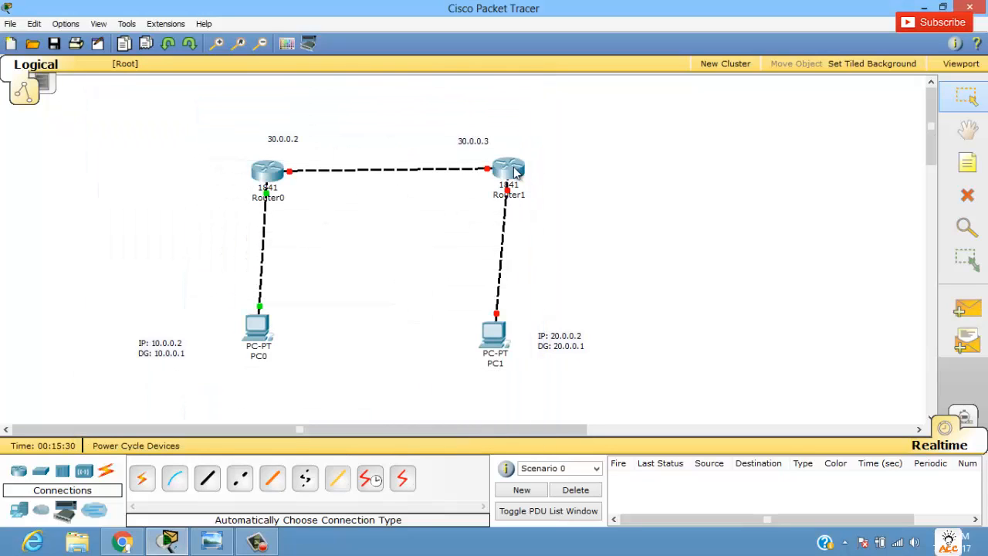
# Step: Open Router1's FastEthernet0/0 interface settings, with the window moved clear of Router0 and PC0
pyautogui.click(515, 173)
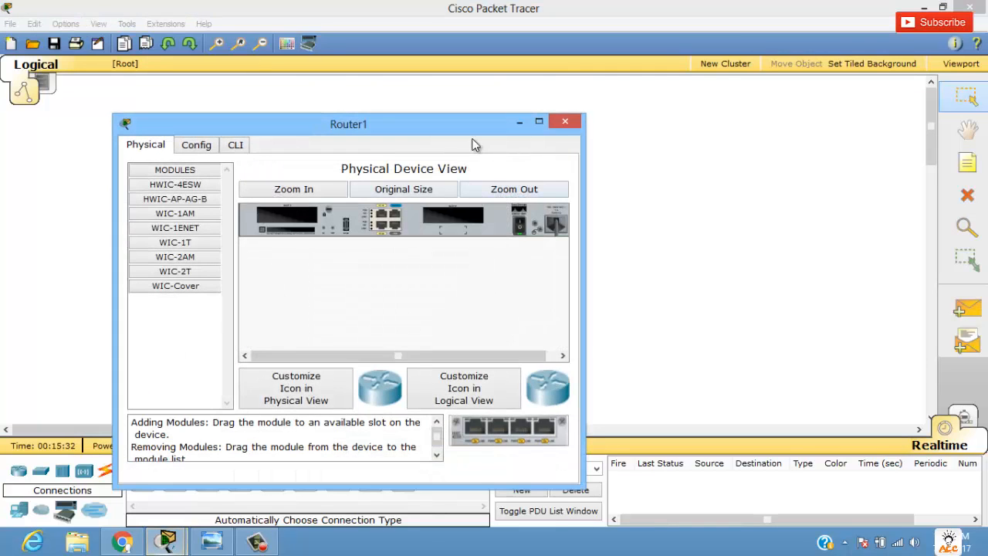
pyautogui.click(566, 122)
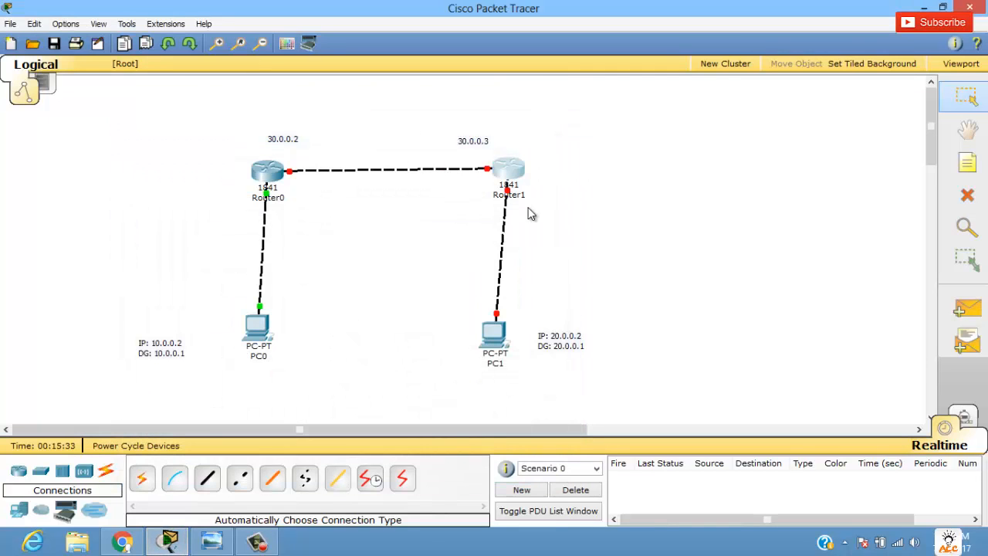
pyautogui.click(508, 171)
pyautogui.moveTo(314, 47); pyautogui.dragTo(357, 53)
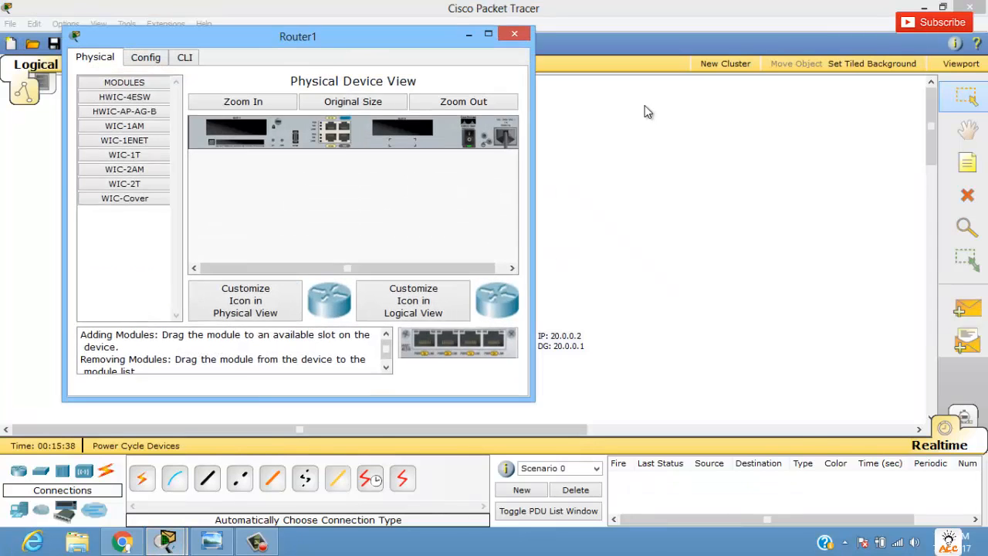
pyautogui.moveTo(645, 105); pyautogui.dragTo(620, 102)
pyautogui.click(424, 125)
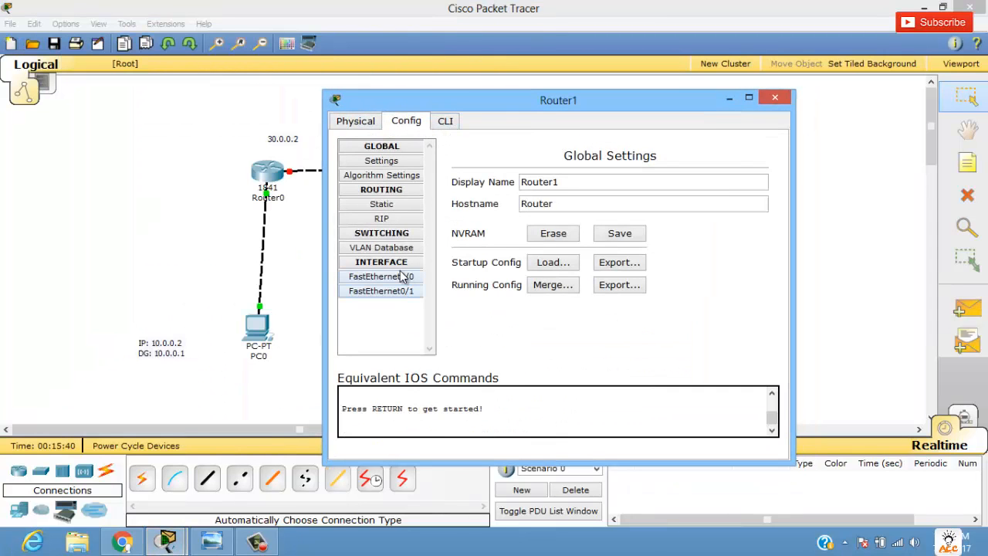
pyautogui.click(405, 276)
pyautogui.click(681, 288)
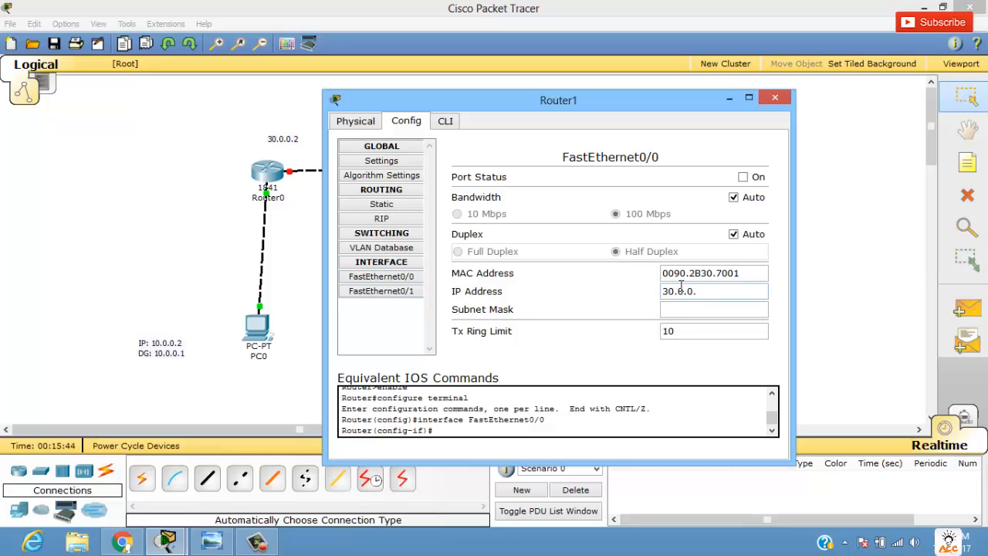
pyautogui.write('30.0.0')
pyautogui.press('BackSpace')
pyautogui.press('BackSpace')
pyautogui.press('BackSpace')
pyautogui.press('BackSpace')
pyautogui.press('BackSpace')
pyautogui.press('BackSpace')
# Step: Set Router1's FastEthernet0/0 to IP address 20.0.0.1 with the default subnet mask and turn the port on
pyautogui.write('20')
pyautogui.press('Tab')
pyautogui.click(743, 177)
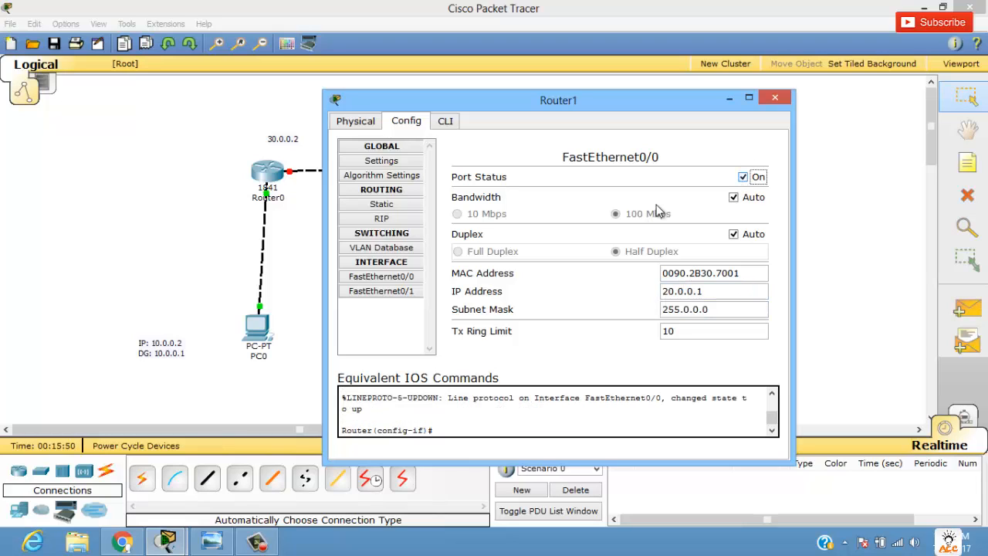
# Step: Set Router1's FastEthernet0/1 to IP address 30.0.0.3 with the default subnet mask, turn the port on, and close the router
pyautogui.click(383, 293)
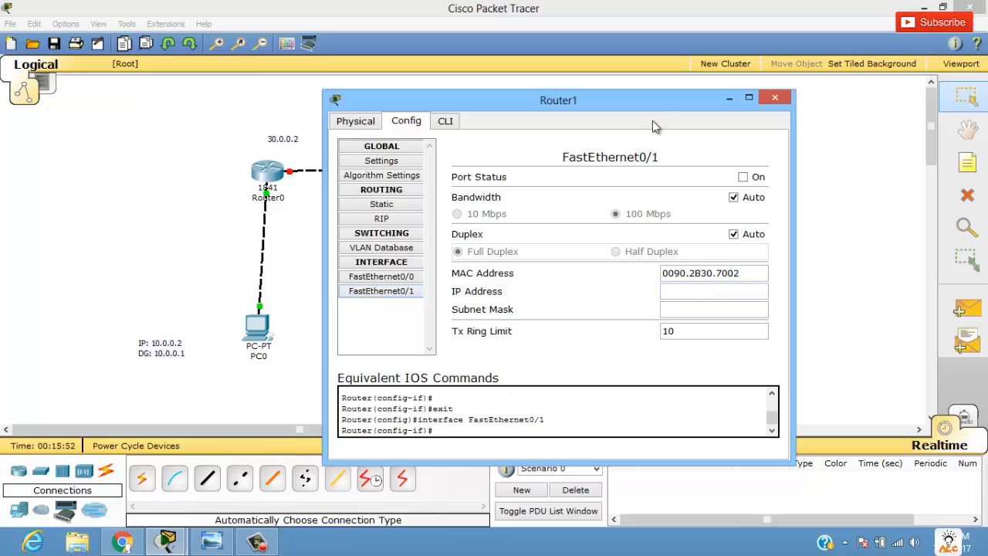
pyautogui.moveTo(641, 99); pyautogui.dragTo(545, 113)
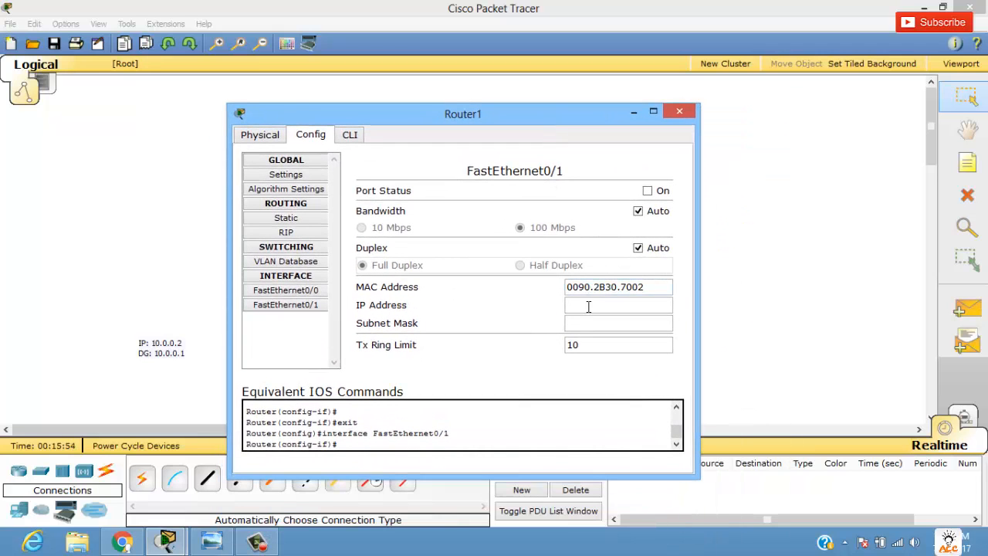
pyautogui.click(596, 305)
pyautogui.write('30.0.0.3')
pyautogui.press('Tab')
pyautogui.click(647, 191)
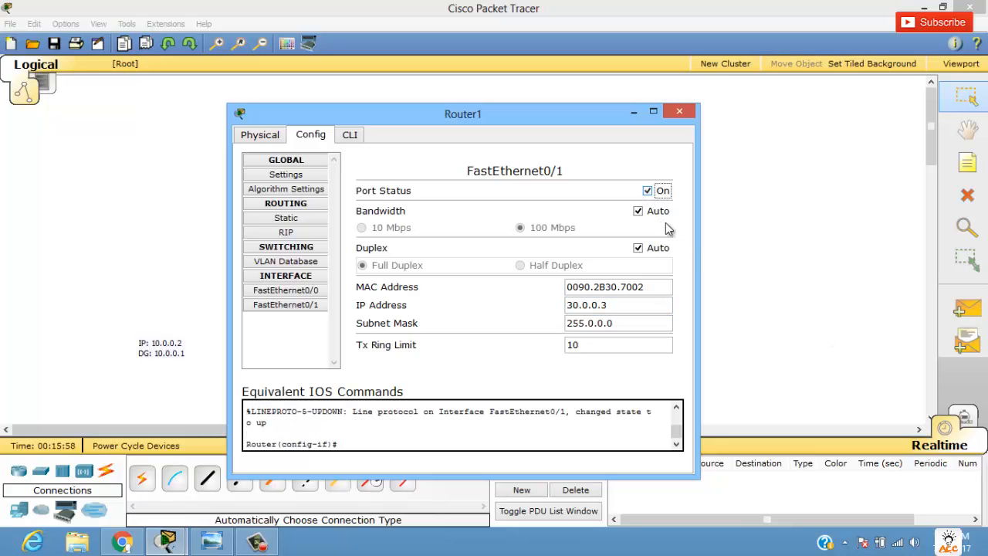
pyautogui.click(674, 114)
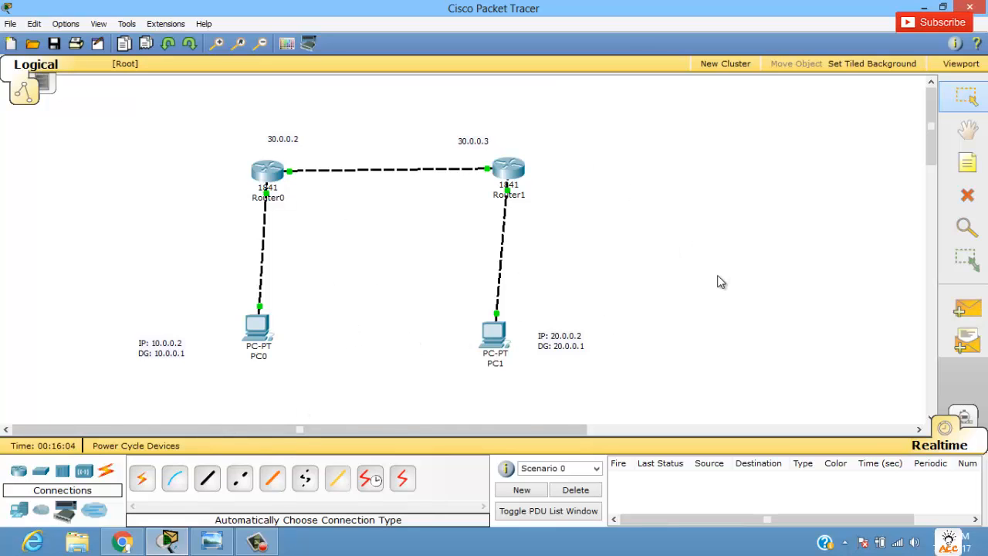
# Step: Test connectivity with simple PDUs from PC0 to Router0 and from PC1 to Router1, and delete the scenario's results
pyautogui.click(964, 313)
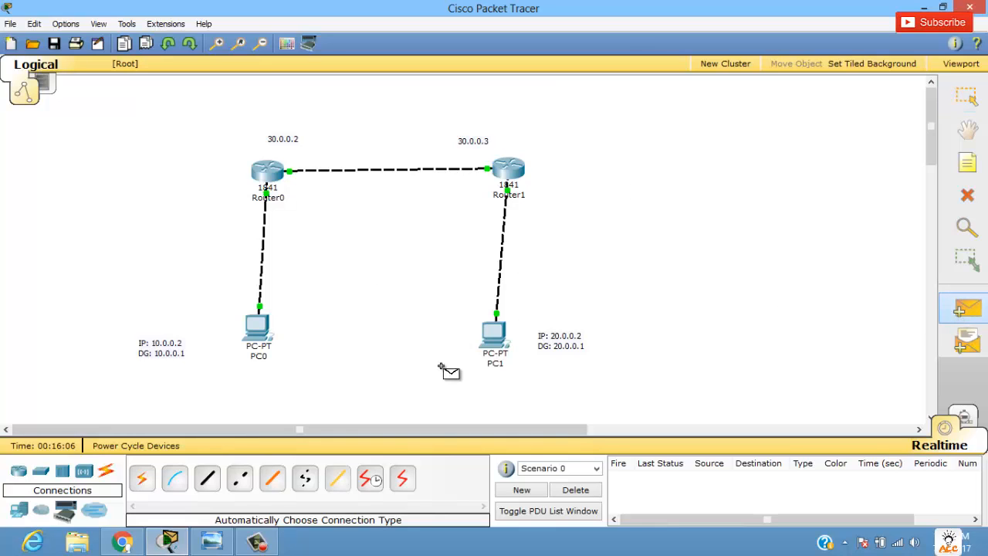
pyautogui.click(265, 332)
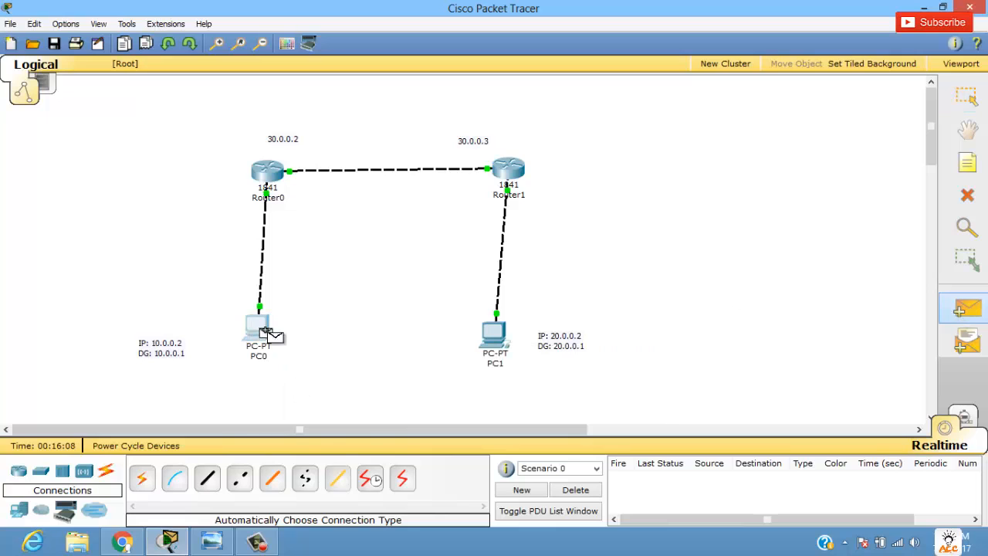
pyautogui.click(272, 168)
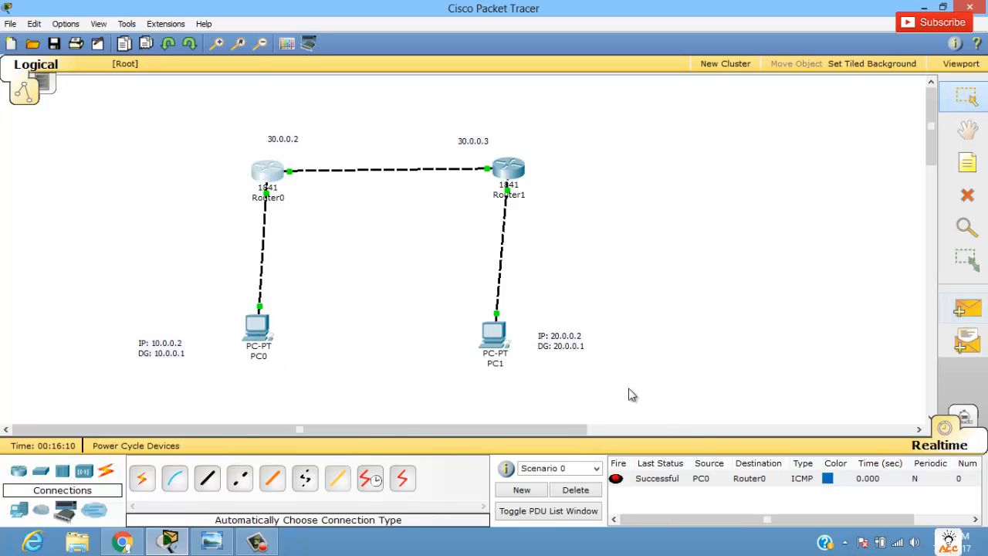
pyautogui.click(674, 477)
pyautogui.click(967, 309)
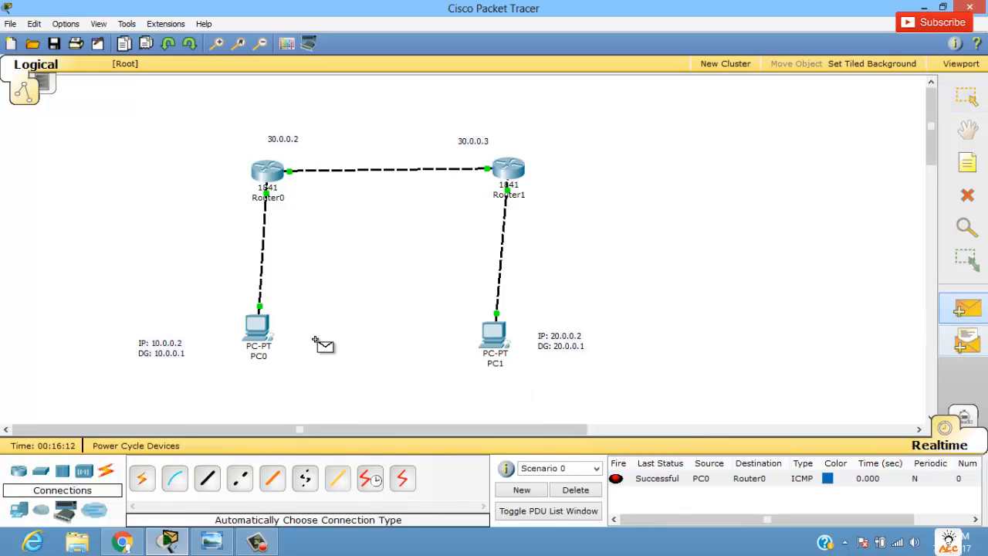
pyautogui.click(494, 334)
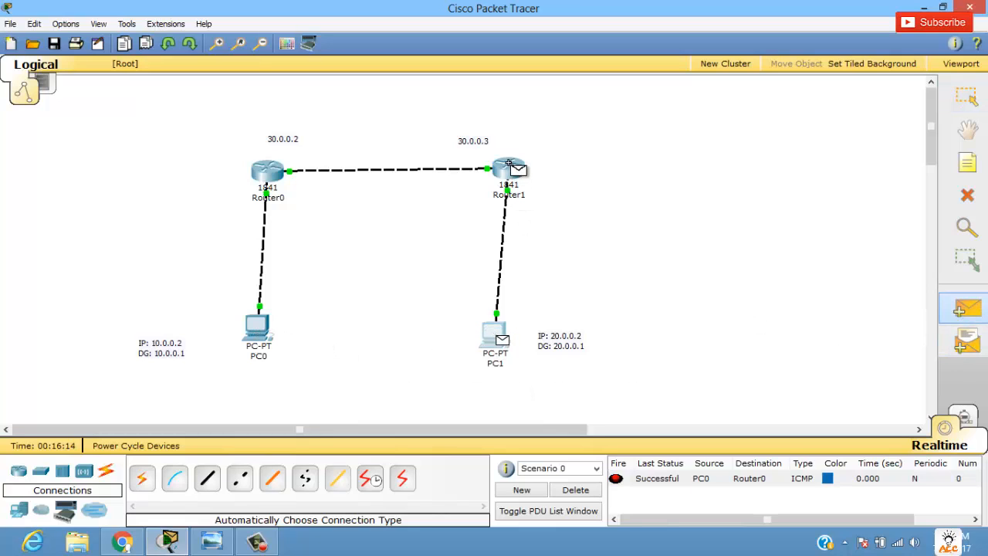
pyautogui.click(509, 170)
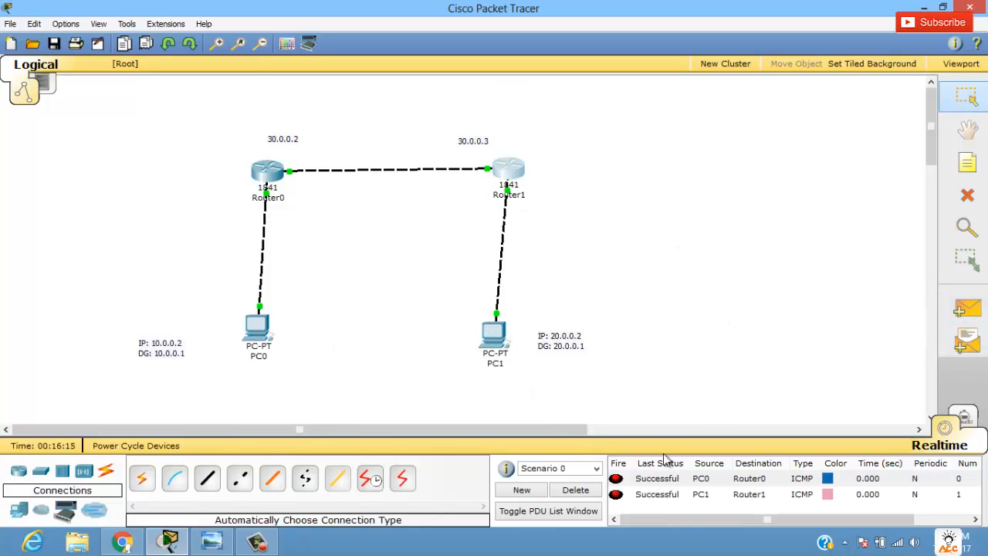
pyautogui.click(577, 491)
# Step: Test connectivity with a simple PDU from PC0 to Router1, check its status, and delete the scenario's result
pyautogui.click(968, 309)
pyautogui.click(259, 333)
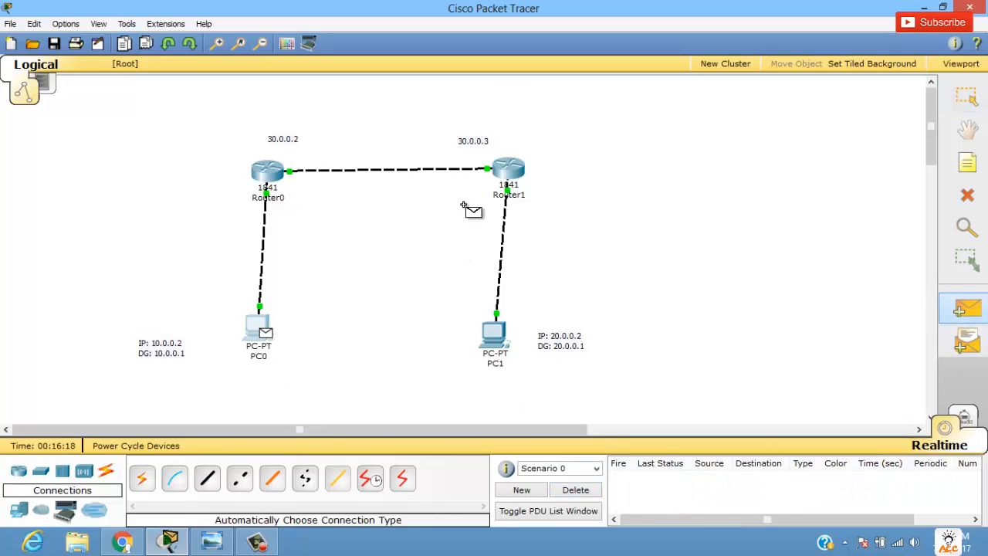
pyautogui.click(510, 171)
pyautogui.click(658, 482)
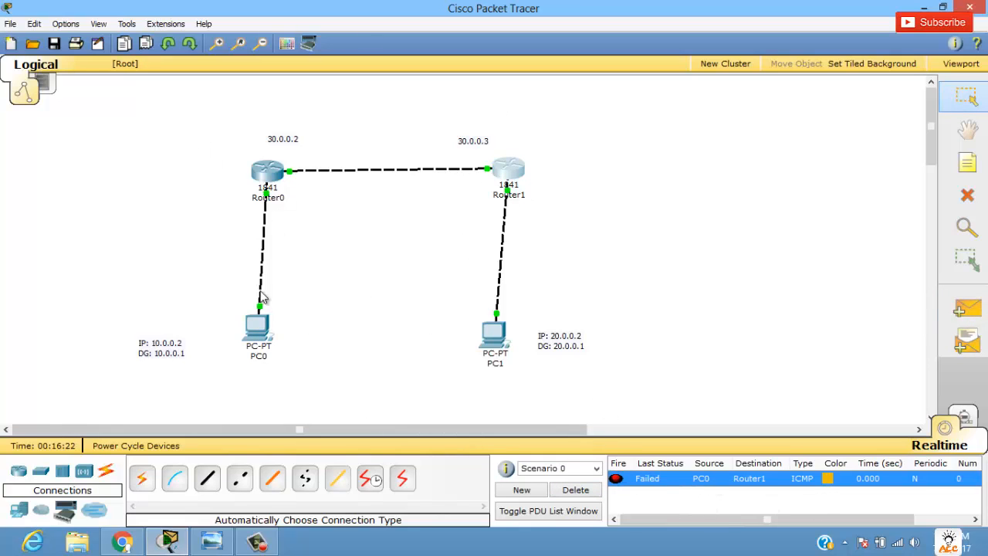
pyautogui.click(573, 490)
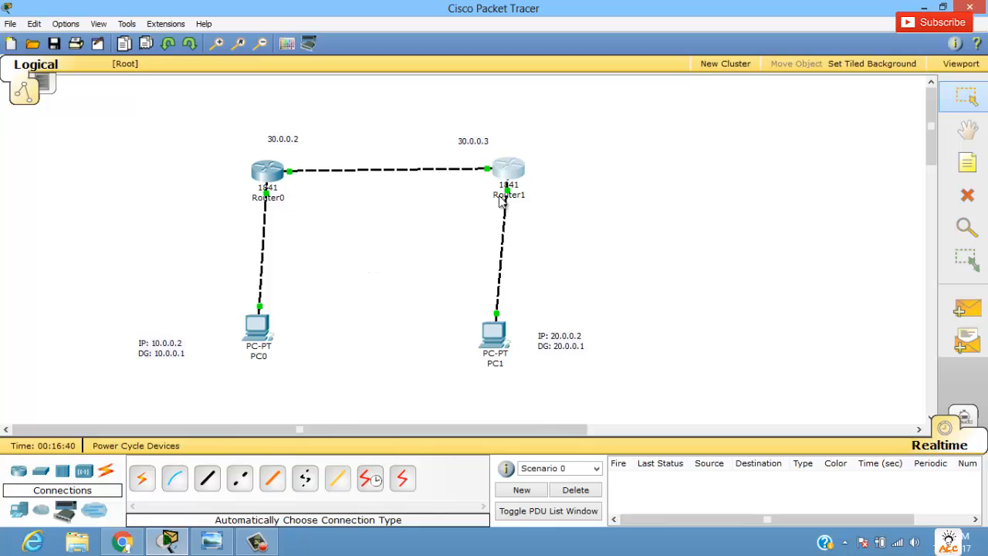
# Step: Place the note "n/w: 10.0.0.0" beside the link between Router0 and PC0
pyautogui.moveTo(522, 430); pyautogui.dragTo(452, 433)
pyautogui.click(968, 163)
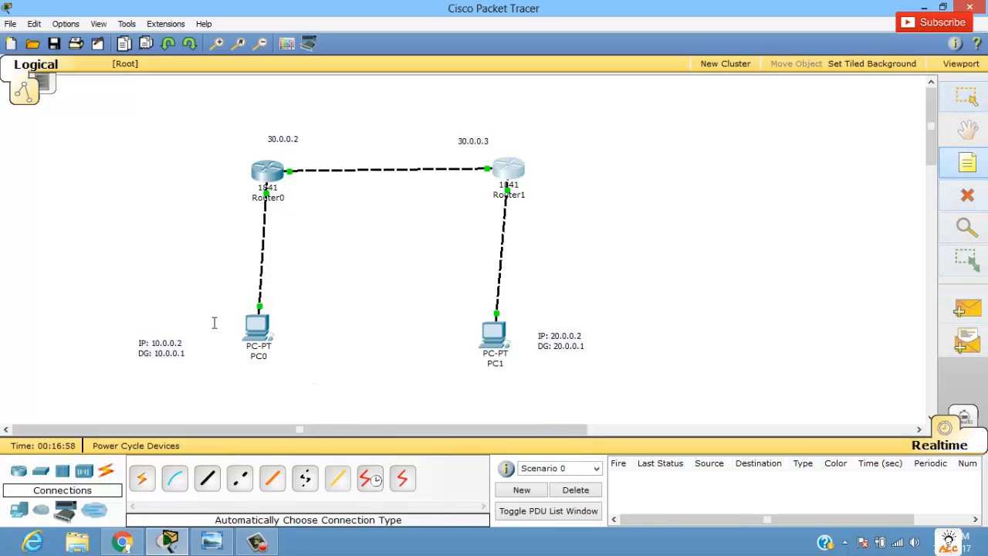
pyautogui.click(171, 249)
pyautogui.write('n/')
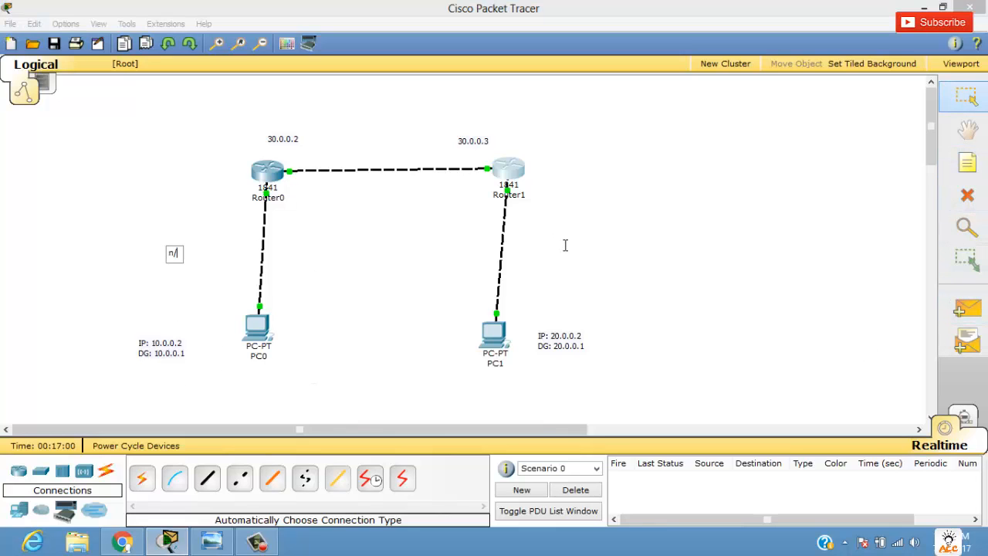
pyautogui.write('w: 10.0.0.0')
pyautogui.click(176, 255)
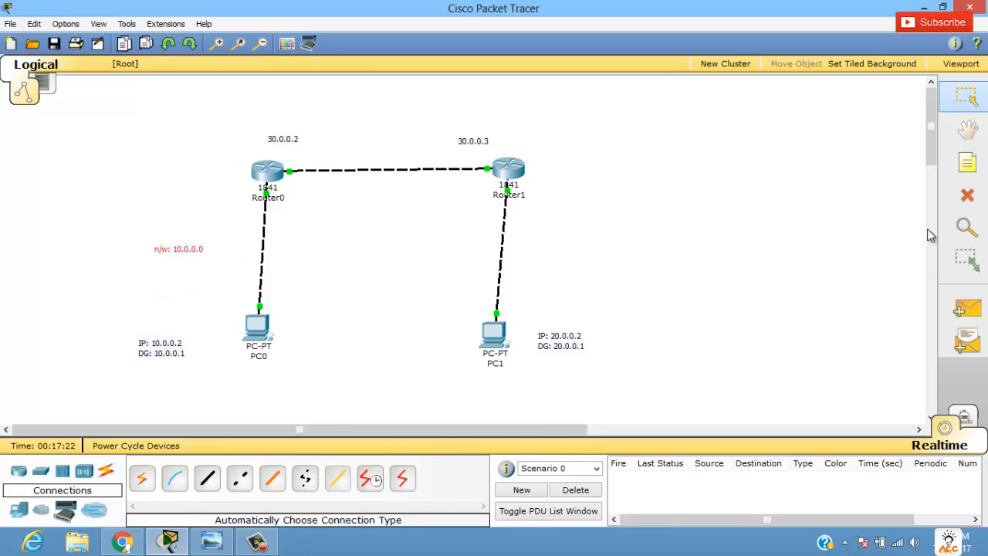
# Step: Place the note "n/w addr: 30.0.0.0" above the link between Router0 and Router1
pyautogui.click(967, 163)
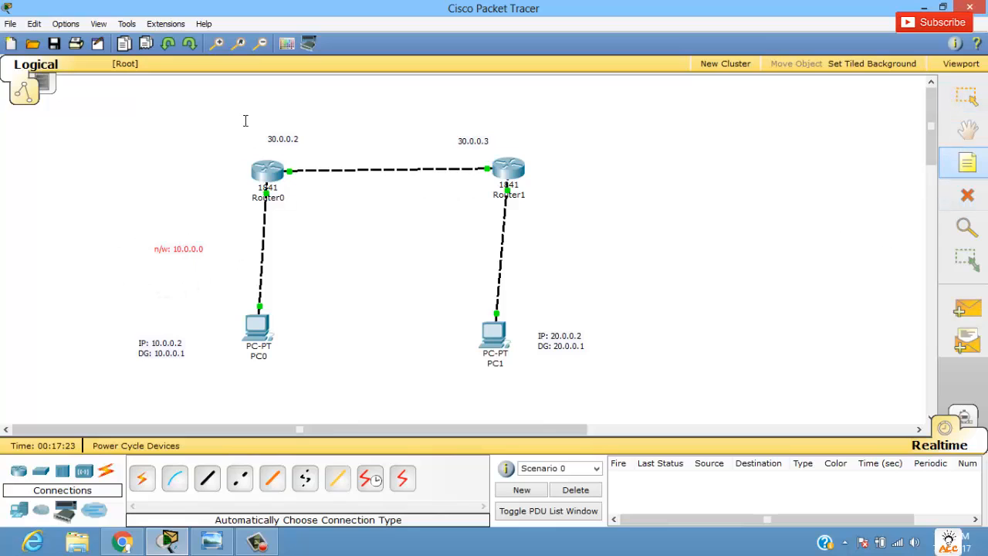
pyautogui.click(353, 129)
pyautogui.write('30.')
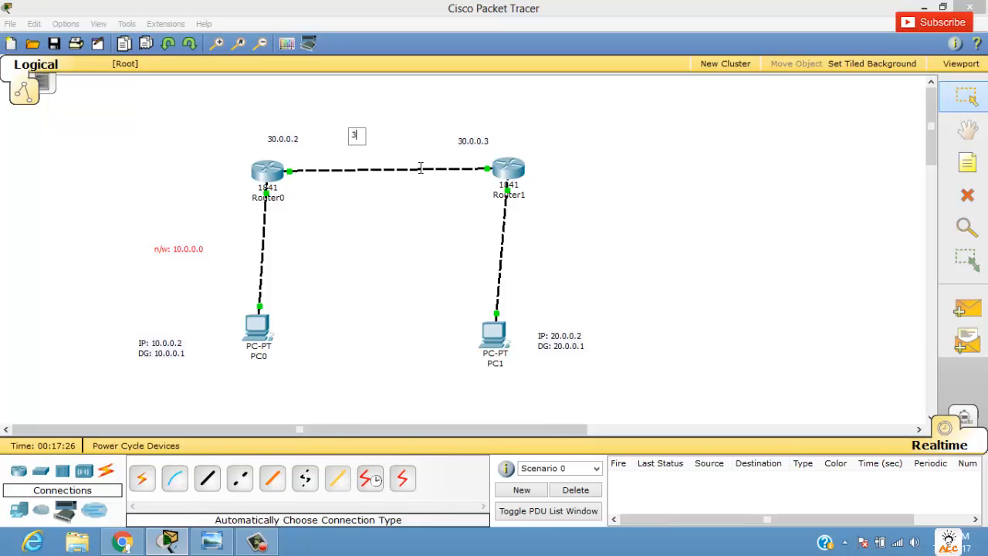
pyautogui.press('BackSpace')
pyautogui.press('BackSpace')
pyautogui.press('BackSpace')
pyautogui.write('n/w addr: 30.0.0.0')
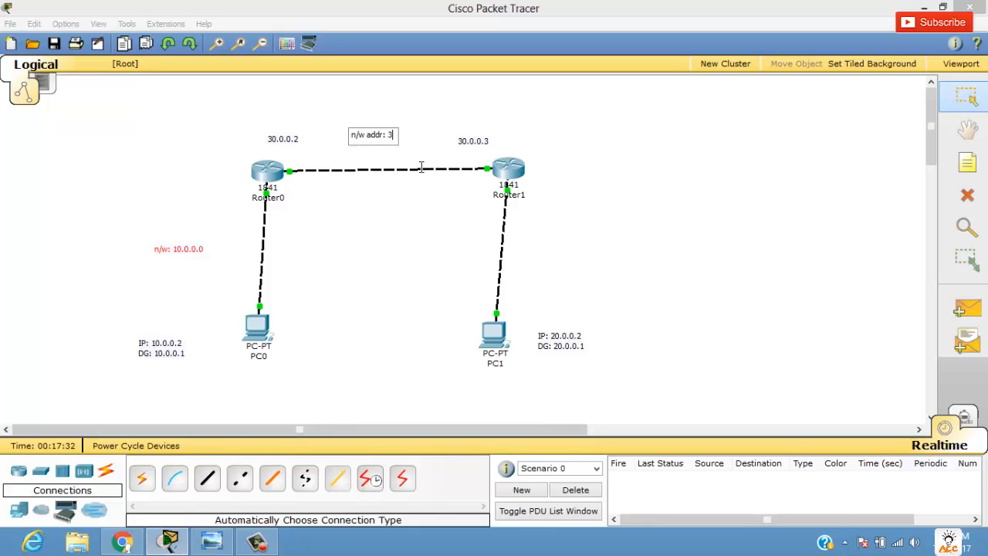
pyautogui.click(661, 127)
# Step: Add the note "n/w: 20.0.0.0" near PC1 and move it up beside the link between Router1 and PC1
pyautogui.click(968, 162)
pyautogui.click(555, 285)
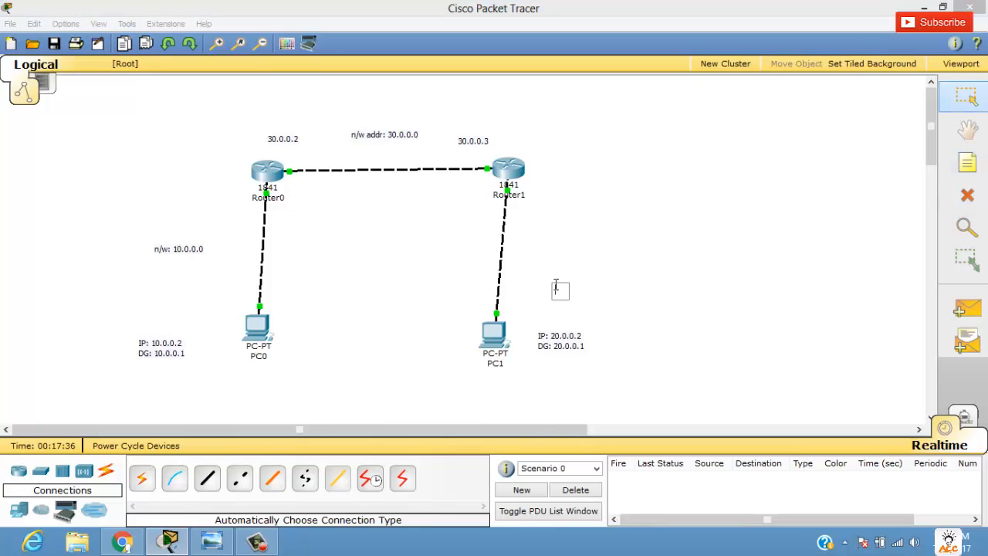
pyautogui.write('n/w: 20.0.0.0')
pyautogui.click(595, 293)
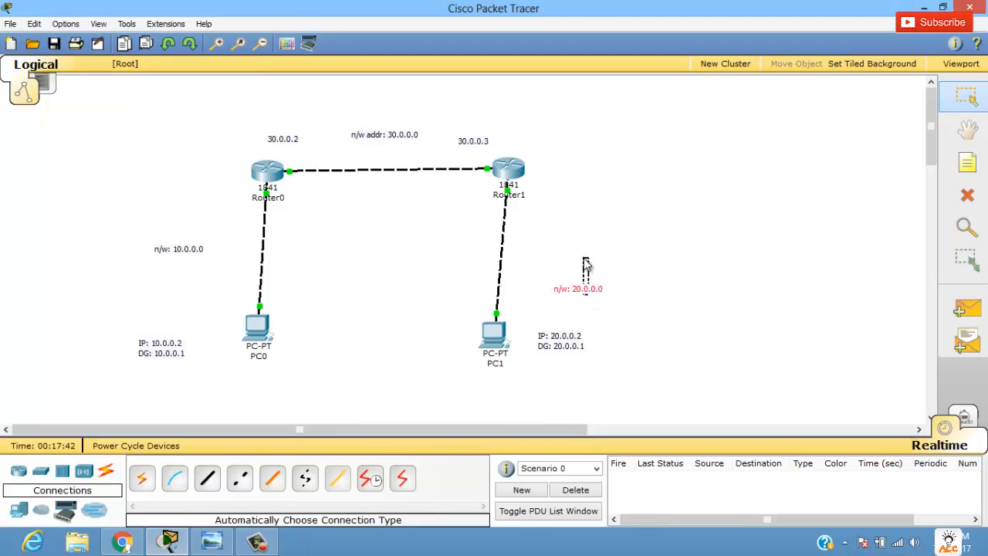
pyautogui.moveTo(572, 258); pyautogui.dragTo(569, 260)
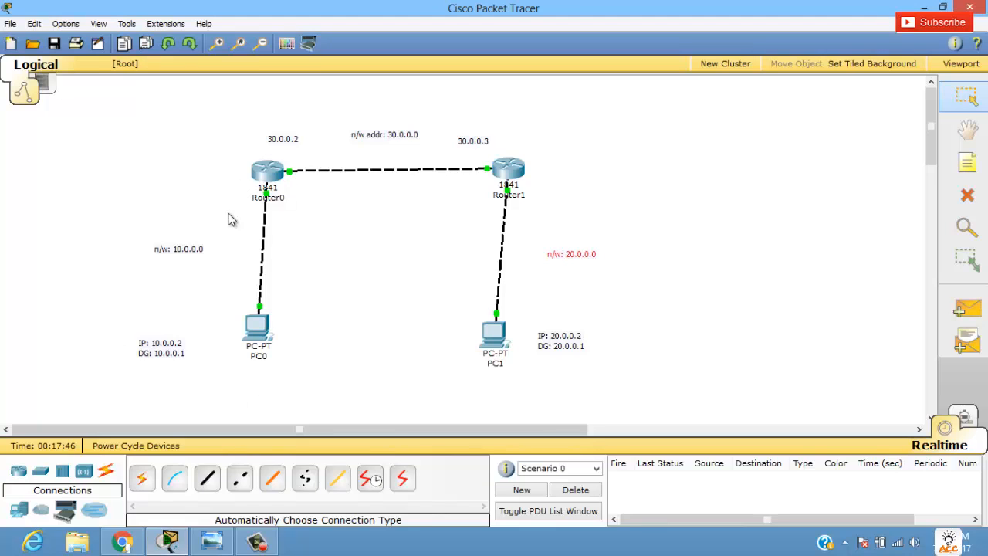
# Step: Open Router0's RIP routing settings, clear of the topology's Router0 and PC0, and add network 10.0.0.0
pyautogui.click(276, 167)
pyautogui.moveTo(365, 70); pyautogui.dragTo(676, 79)
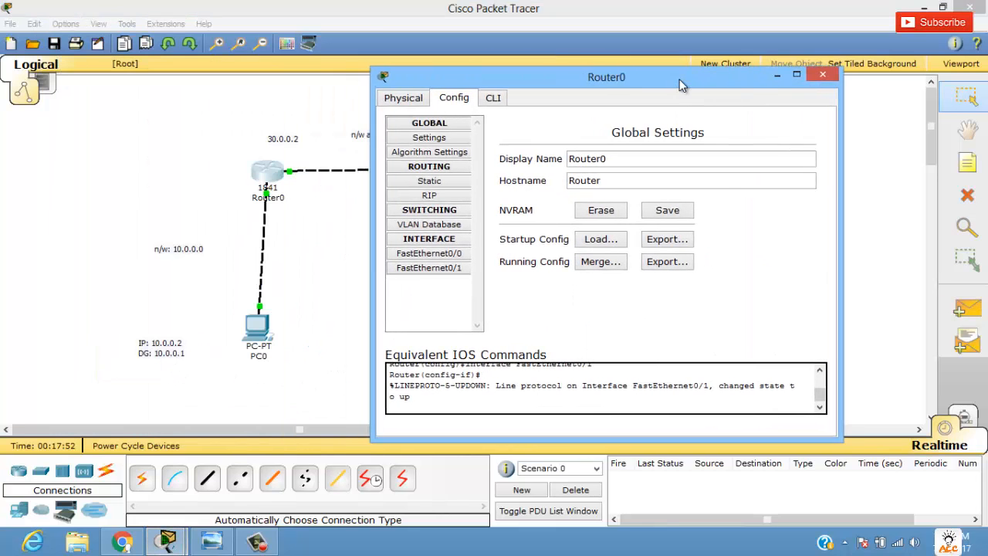
pyautogui.click(453, 195)
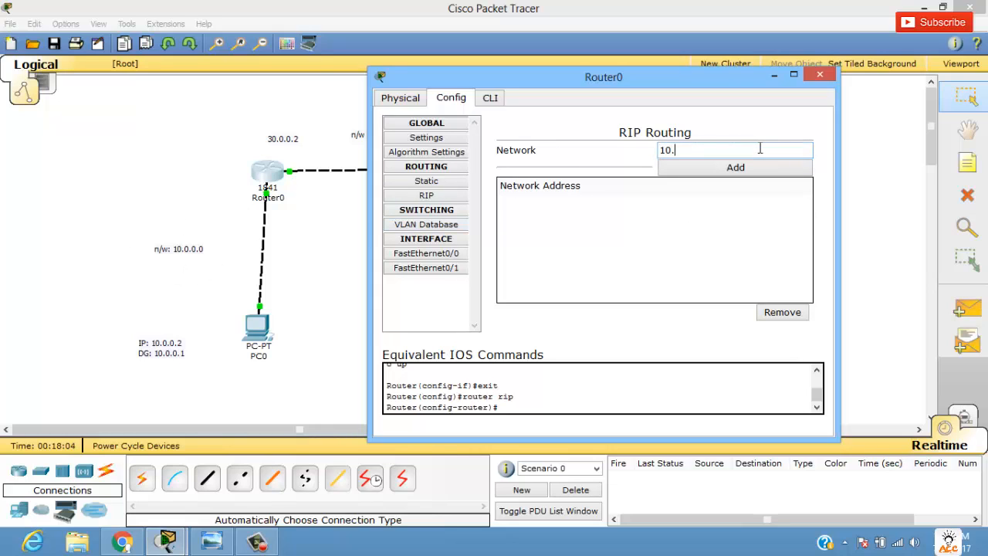
pyautogui.write('.0.0')
pyautogui.click(735, 166)
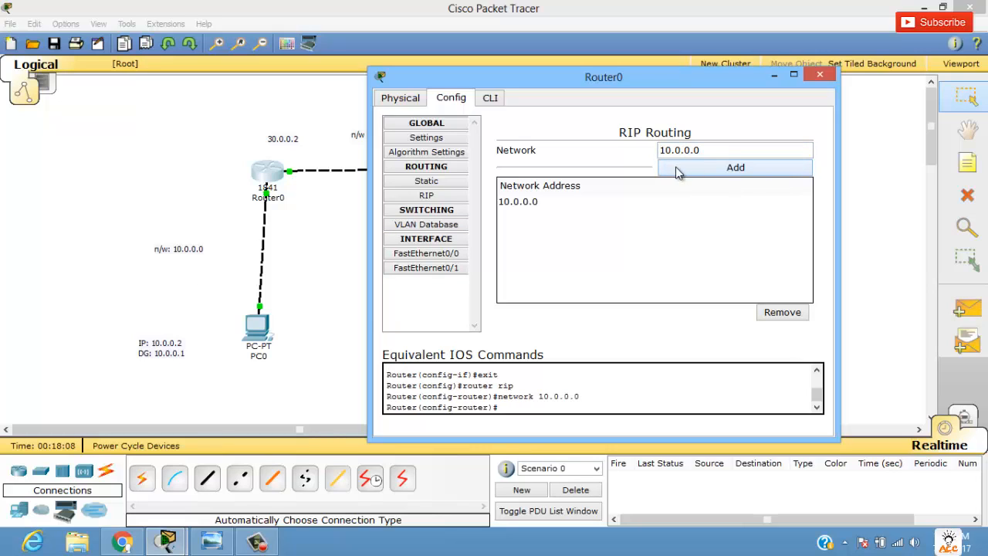
# Step: Check the network note between the two routers and add network 30.0.0.0 to Router0's RIP routing
pyautogui.moveTo(725, 146); pyautogui.dragTo(596, 150)
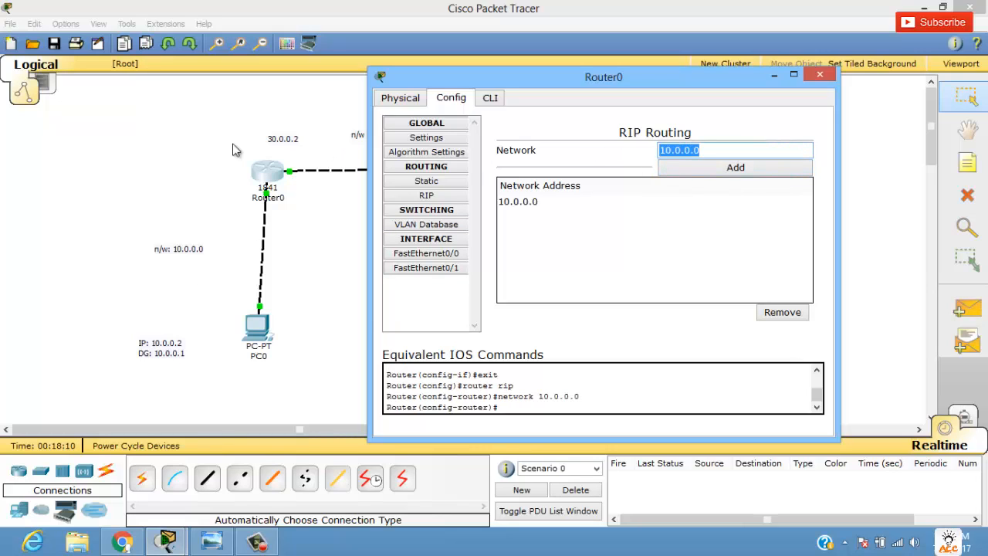
pyautogui.moveTo(734, 79); pyautogui.dragTo(749, 106)
pyautogui.click(788, 101)
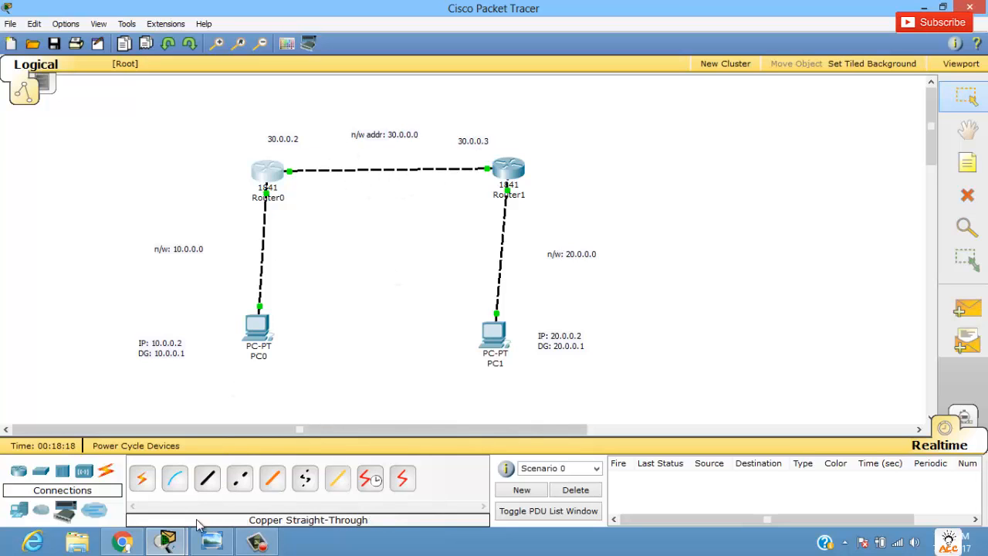
pyautogui.hotkey('alt', 'Tab')
pyautogui.moveTo(723, 178); pyautogui.dragTo(558, 170)
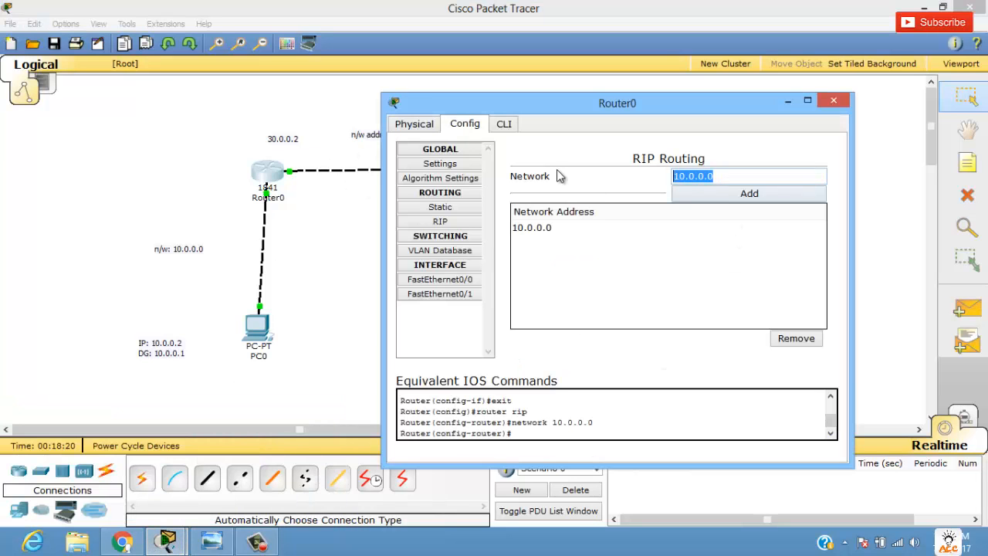
pyautogui.write('30.')
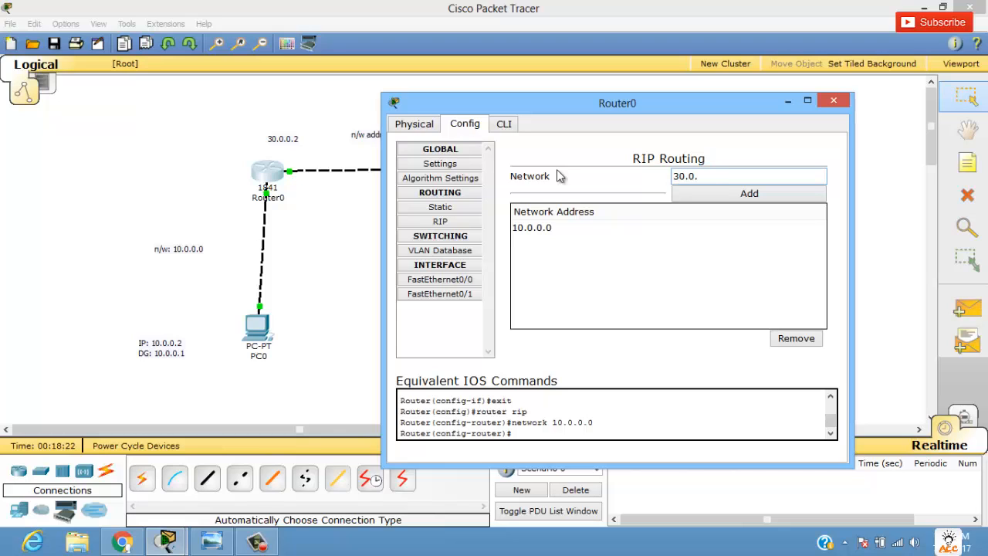
pyautogui.click(673, 194)
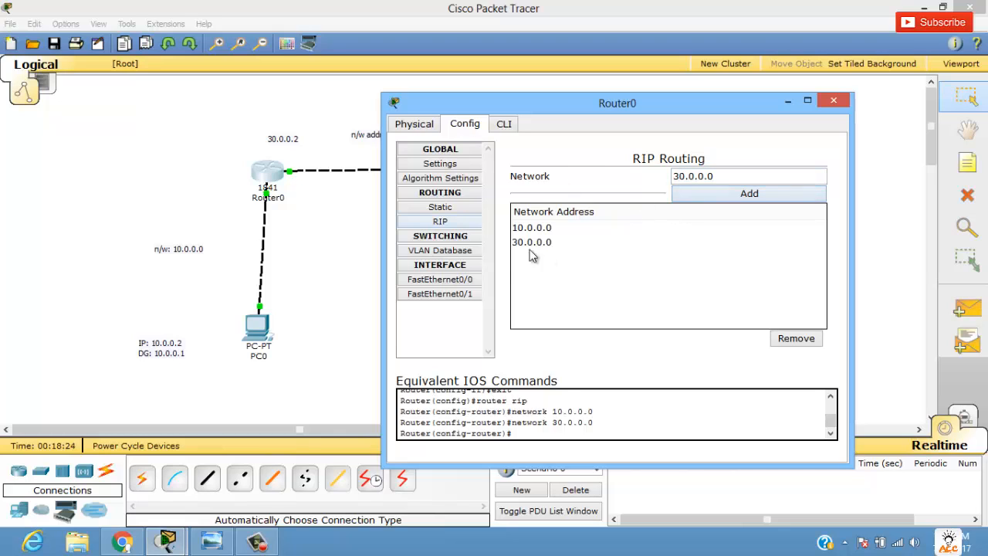
# Step: Save Router0's configuration to NVRAM from its global settings and close the router
pyautogui.click(449, 167)
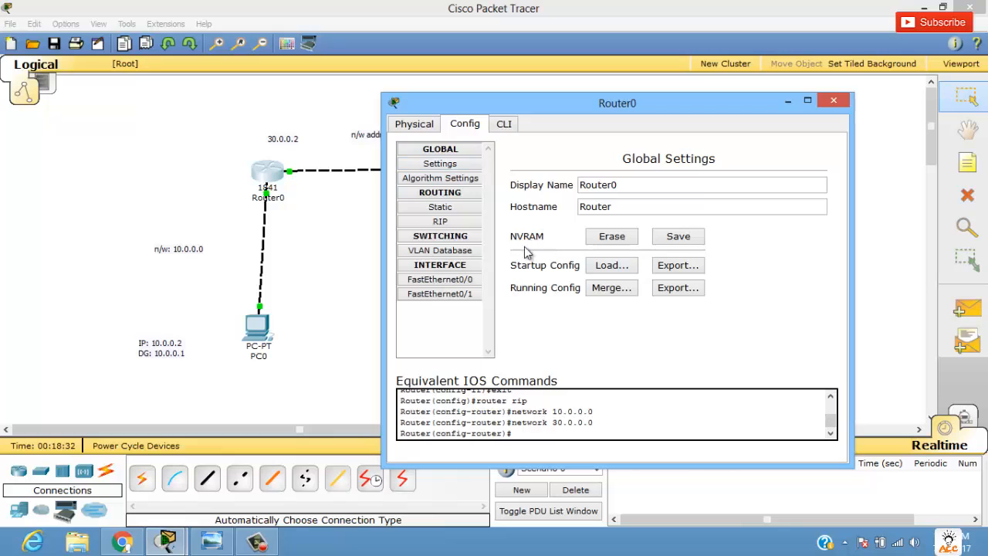
pyautogui.click(672, 241)
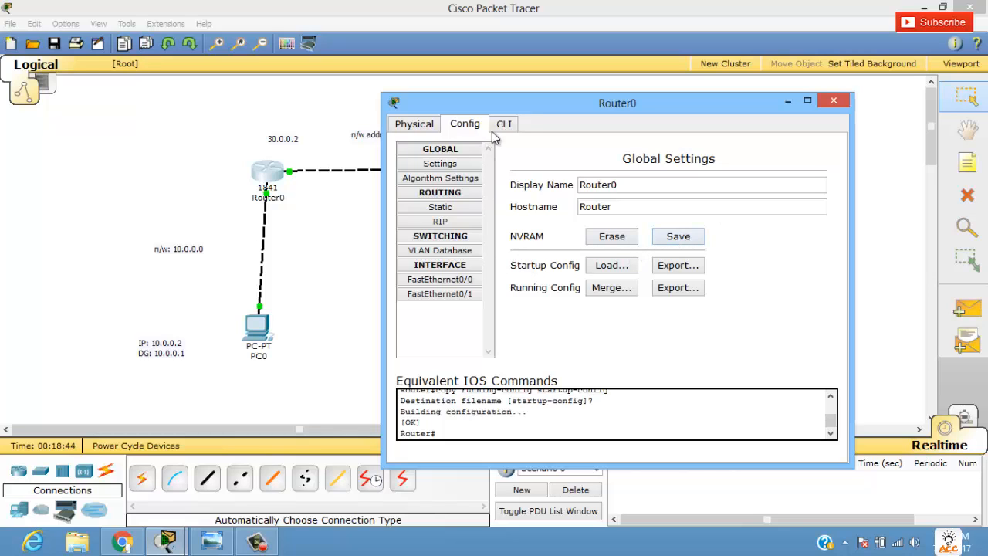
pyautogui.click(832, 99)
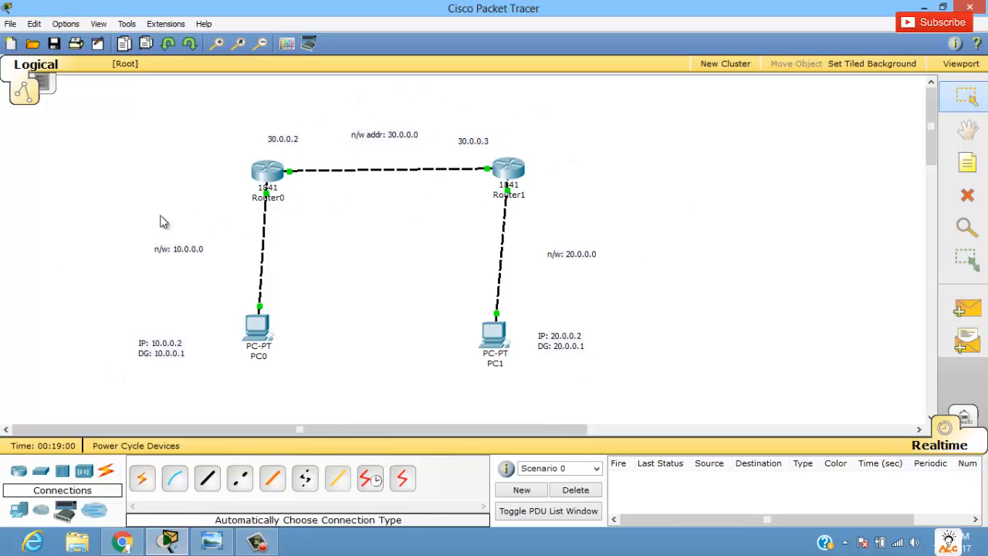
# Step: Open Router1's command line clear of the topology, exit interface configuration and enter RIP configuration with router rip
pyautogui.click(505, 177)
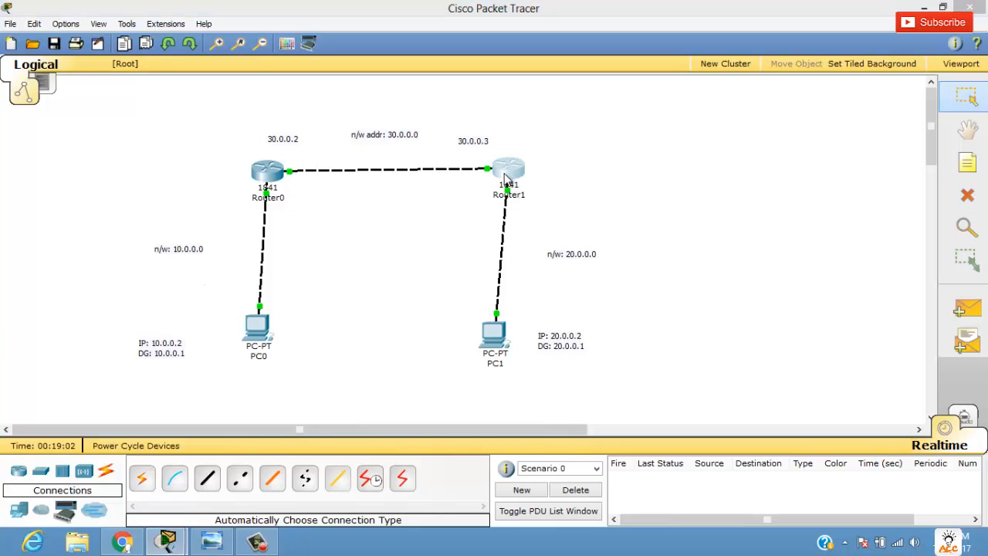
pyautogui.moveTo(458, 116); pyautogui.dragTo(709, 111)
pyautogui.click(467, 125)
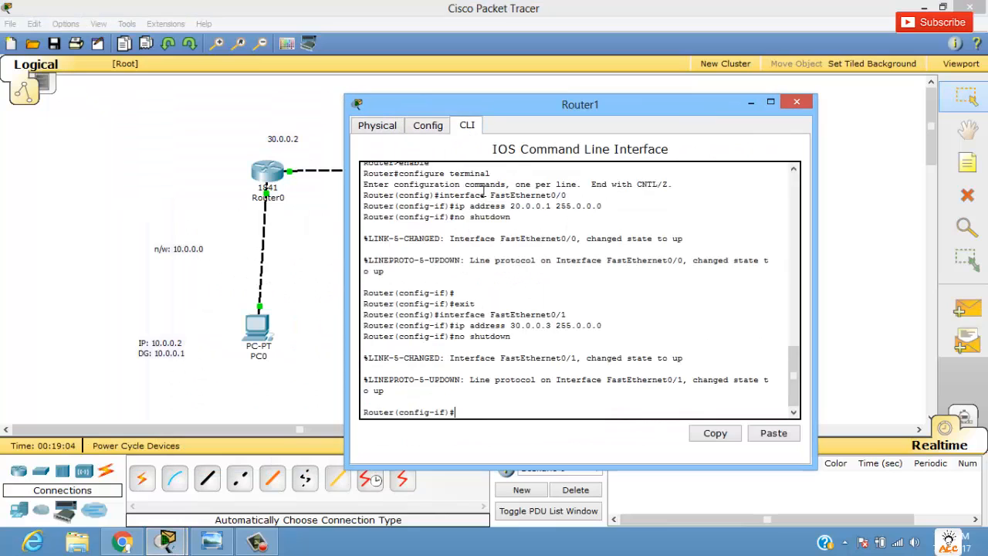
pyautogui.write('exit')
pyautogui.press('Return')
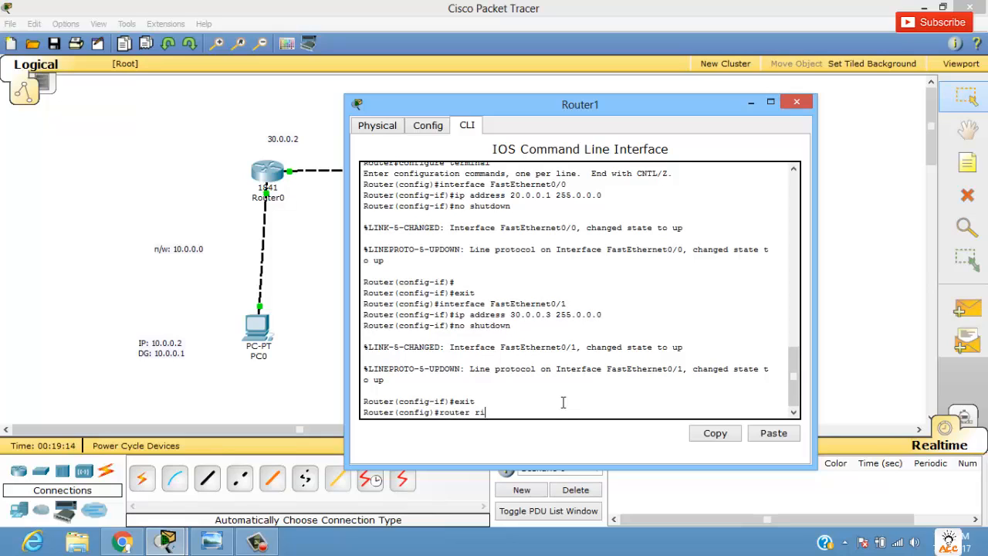
pyautogui.press('Return')
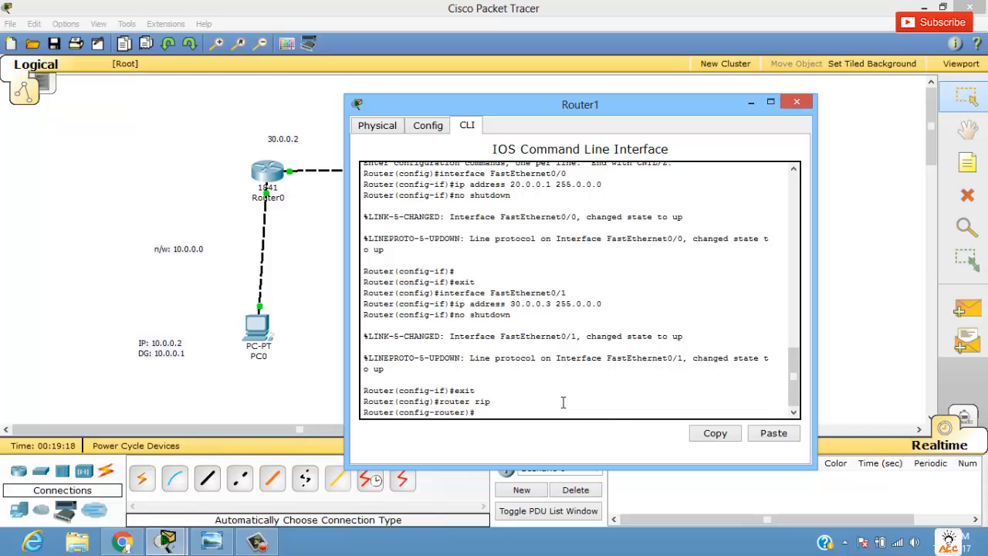
# Step: Check the network note beside PC1's link and add network 20.0.0.0 to Router1's RIP routing
pyautogui.write('network')
pyautogui.moveTo(545, 108); pyautogui.dragTo(282, 65)
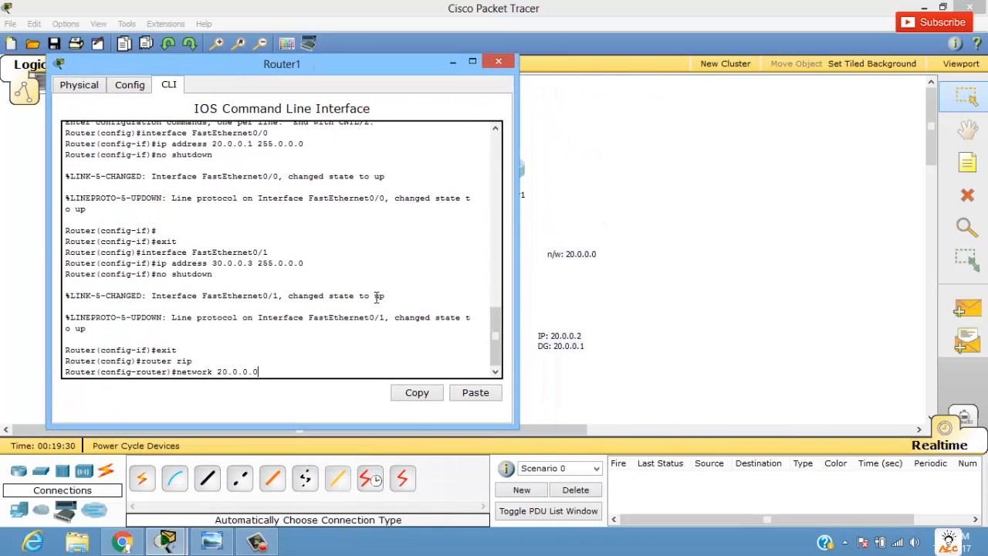
pyautogui.press('Return')
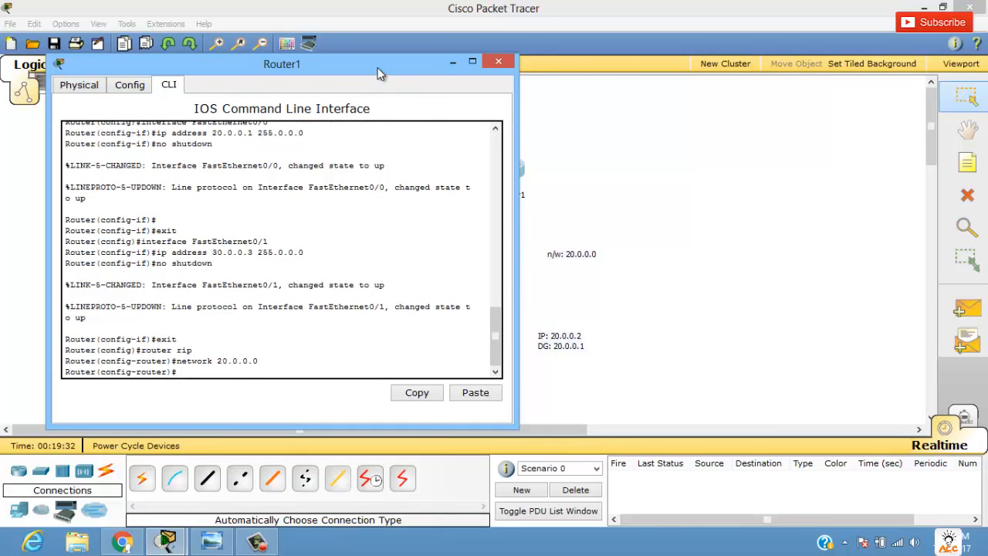
# Step: Check the network note between the routers, add network 30.0.0.0 to Router1's RIP routing and exit router configuration
pyautogui.moveTo(378, 74); pyautogui.dragTo(546, 237)
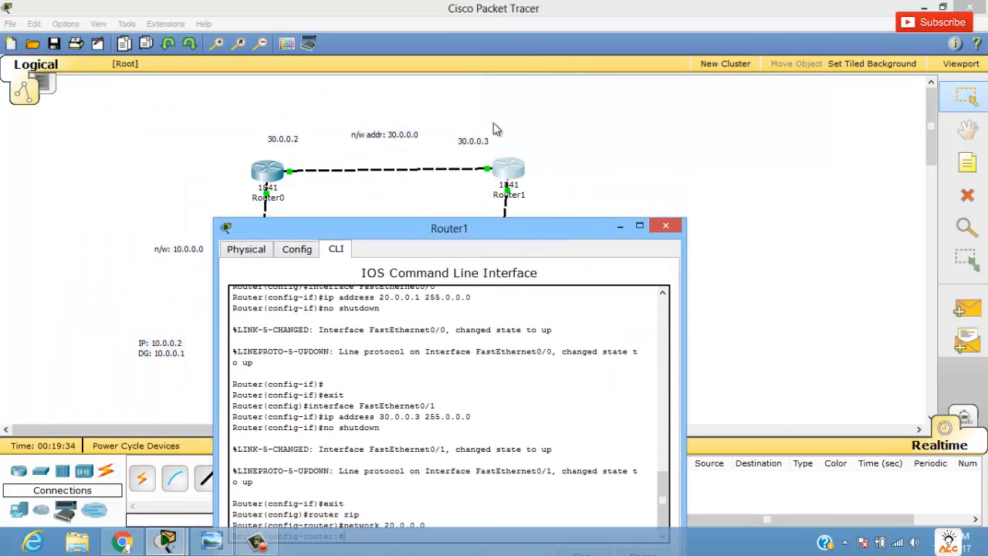
pyautogui.moveTo(383, 220); pyautogui.dragTo(422, 105)
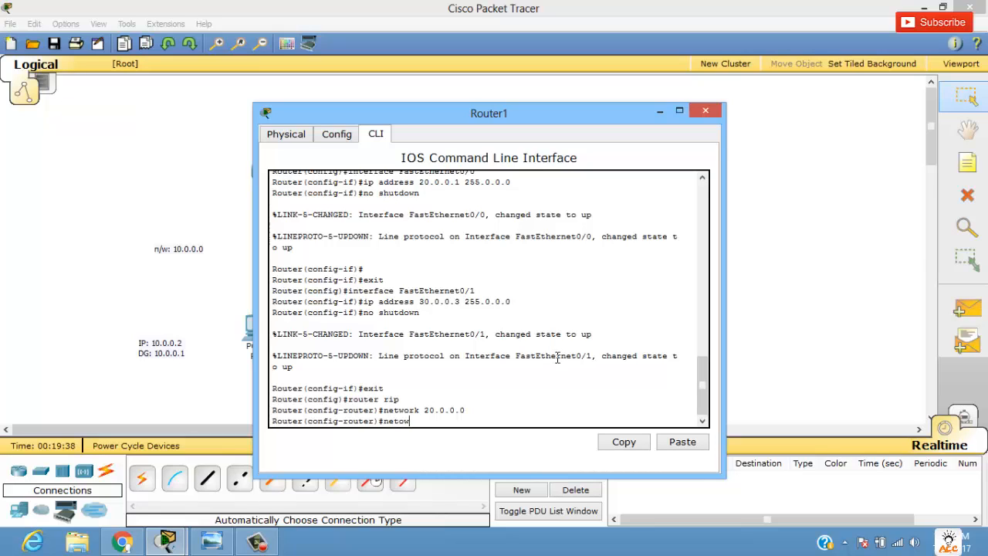
pyautogui.write('network 30.0.0.0')
pyautogui.press('Return')
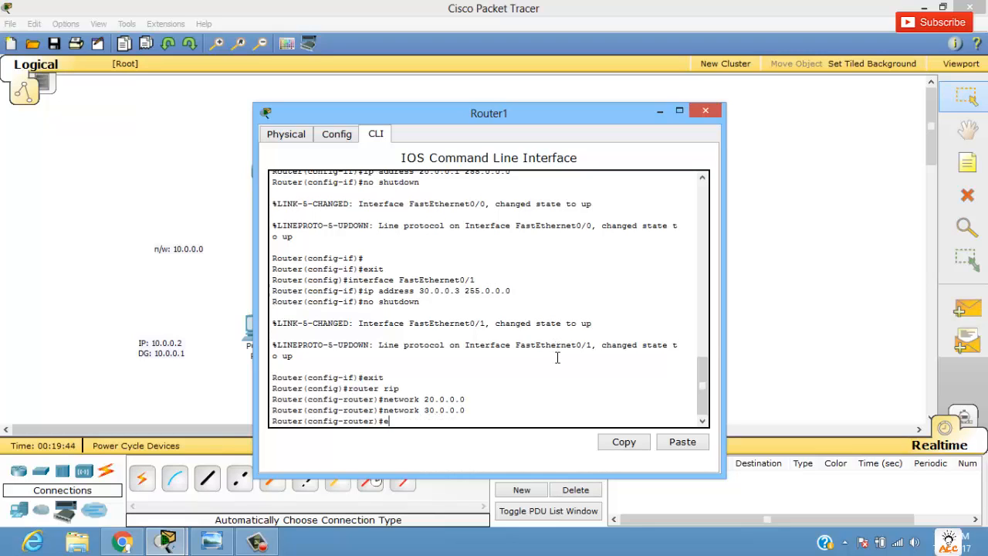
pyautogui.press('Return')
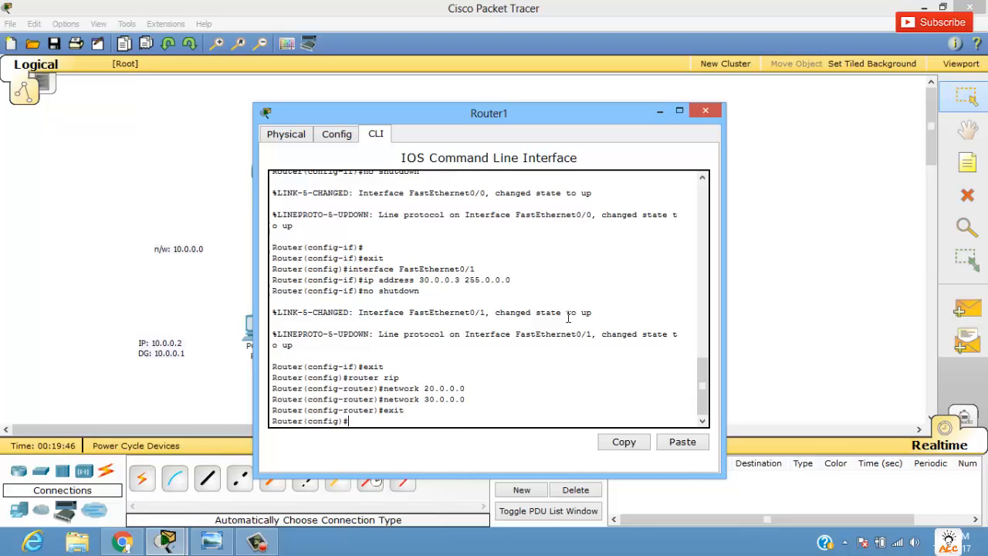
# Step: Save Router1's configuration to NVRAM from its global settings and close the router
pyautogui.click(329, 136)
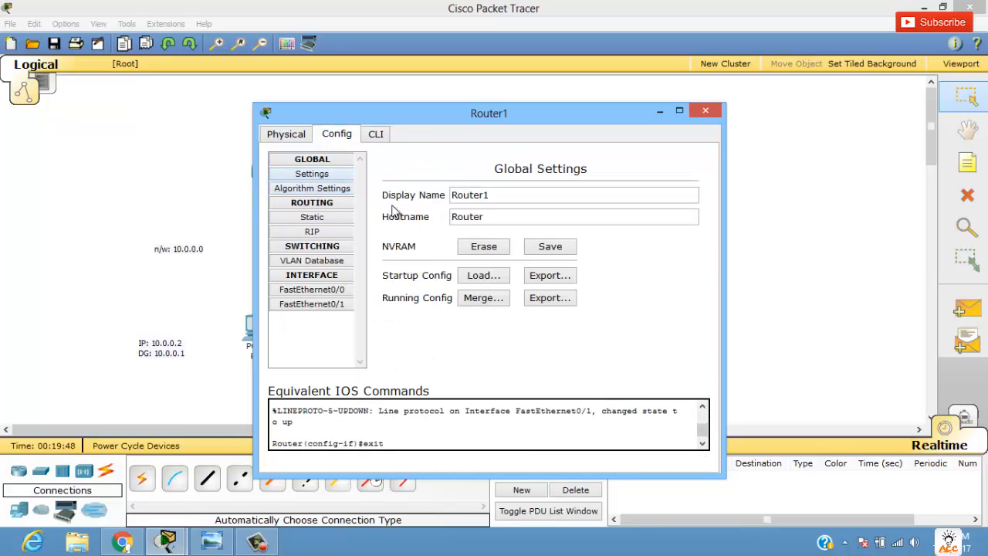
pyautogui.click(545, 248)
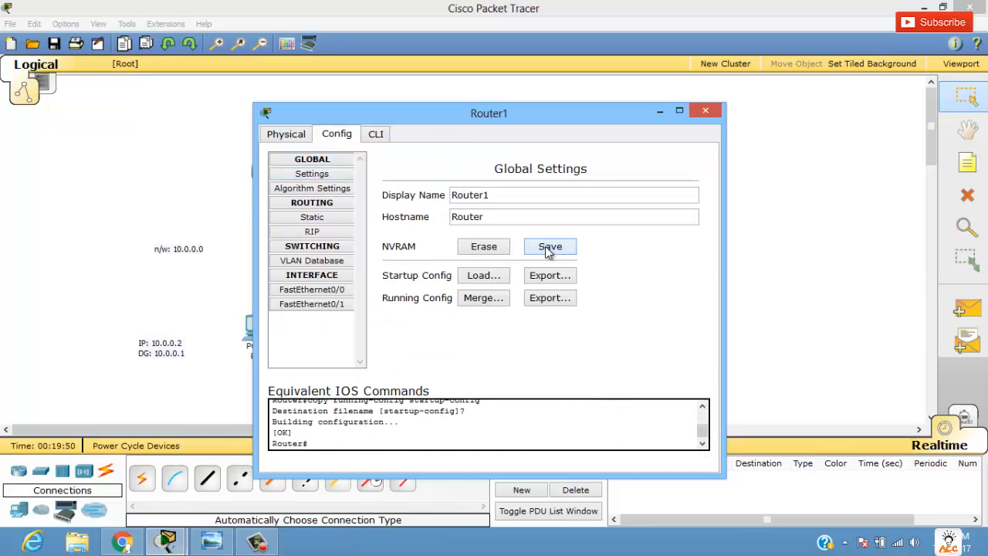
pyautogui.click(705, 114)
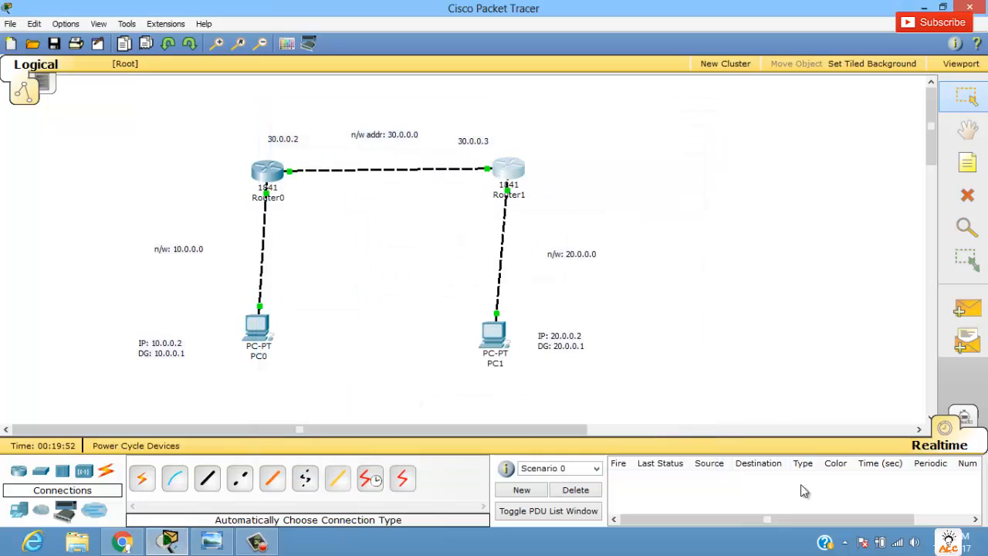
# Step: Send a simple PDU from PC0 to Router1, check its status and delete the scenario's PDU entry
pyautogui.click(963, 317)
pyautogui.click(256, 331)
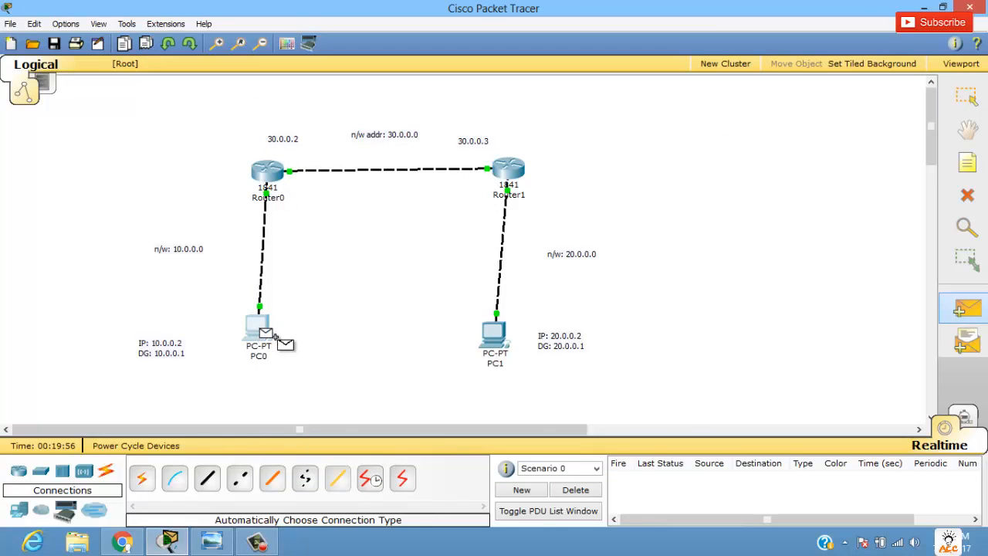
pyautogui.click(511, 176)
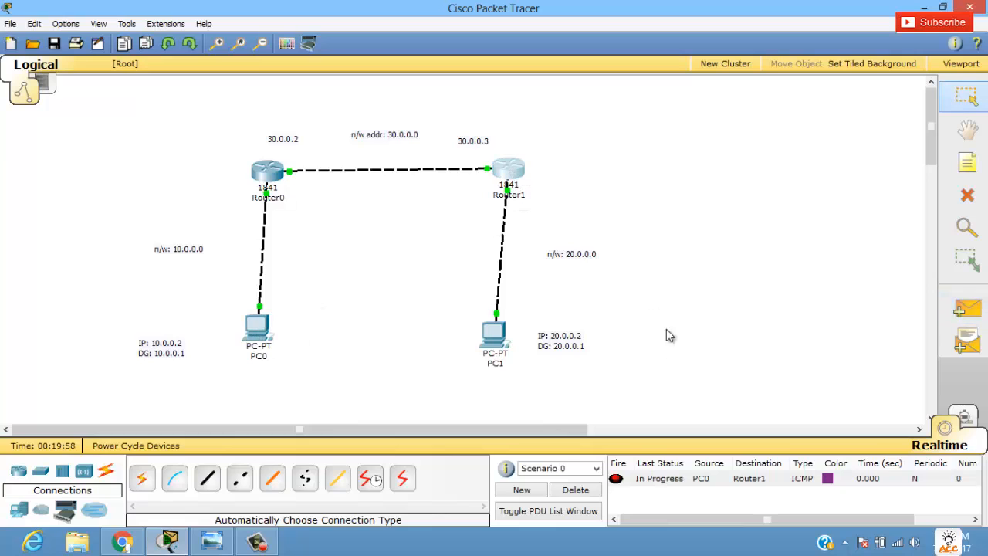
pyautogui.click(647, 479)
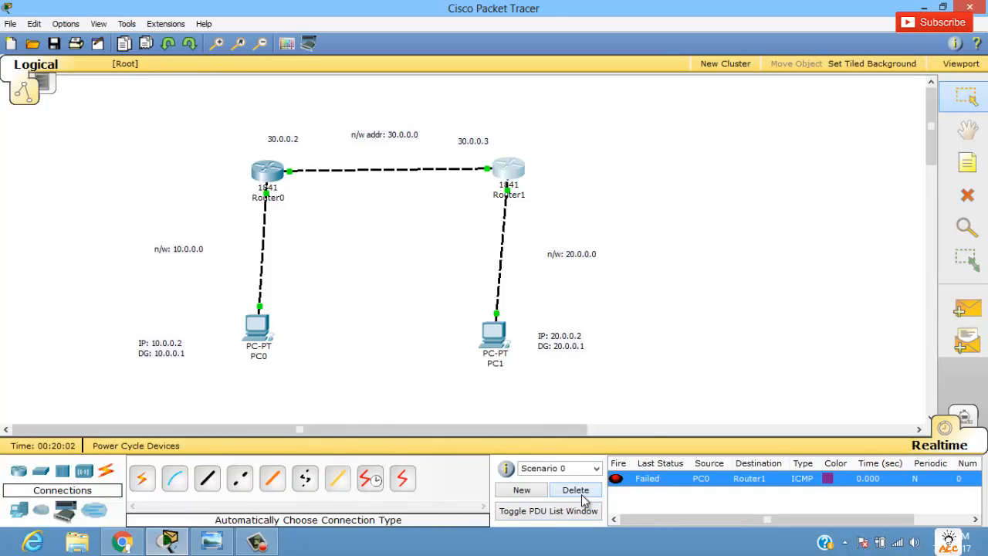
pyautogui.click(582, 494)
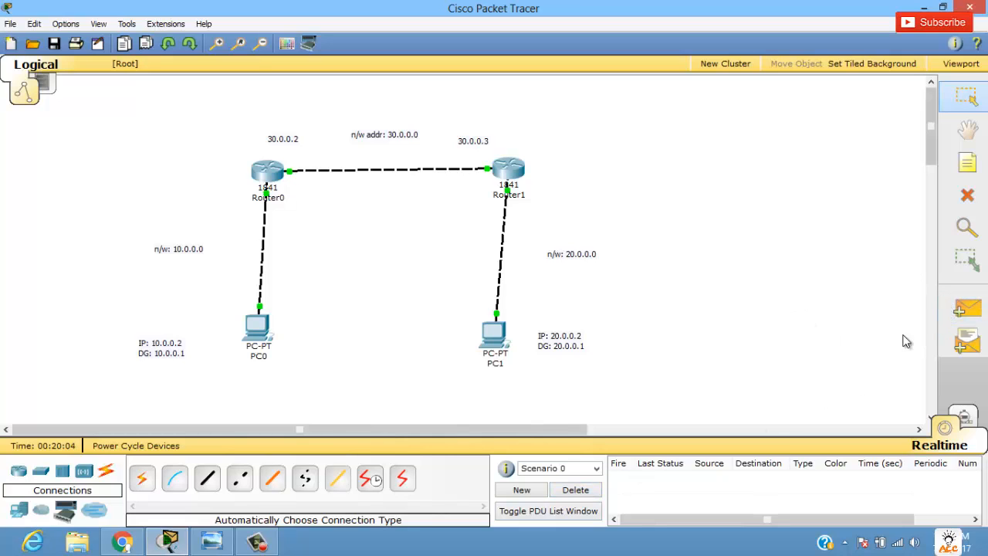
# Step: Retry the simple PDU from PC0 to Router1, check its status and clear the scenario again
pyautogui.click(982, 306)
pyautogui.click(255, 329)
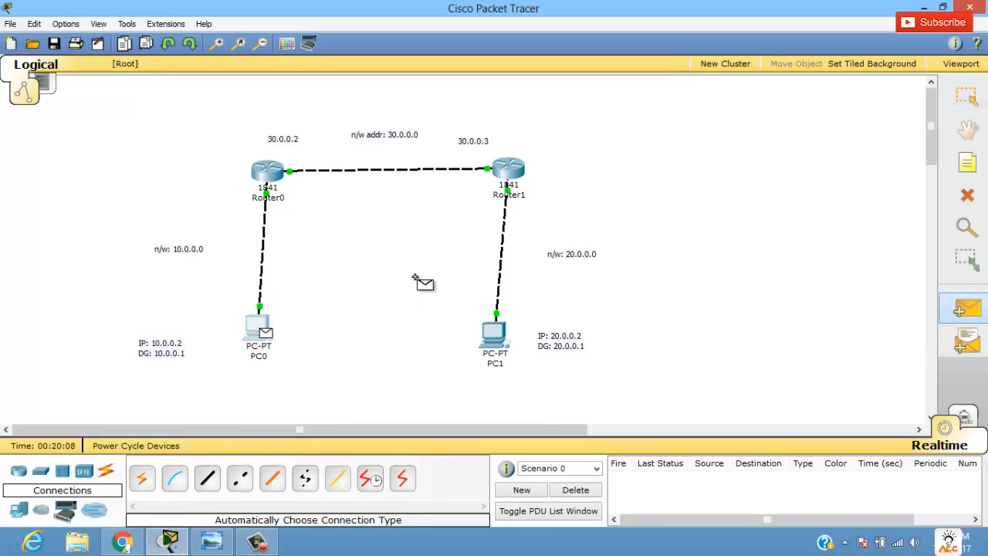
pyautogui.click(508, 172)
pyautogui.click(650, 482)
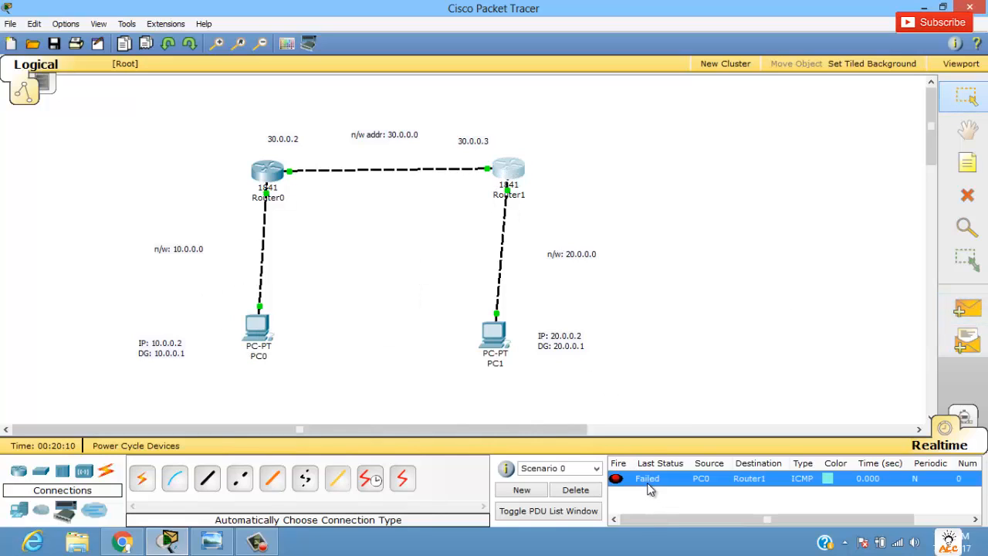
pyautogui.click(576, 490)
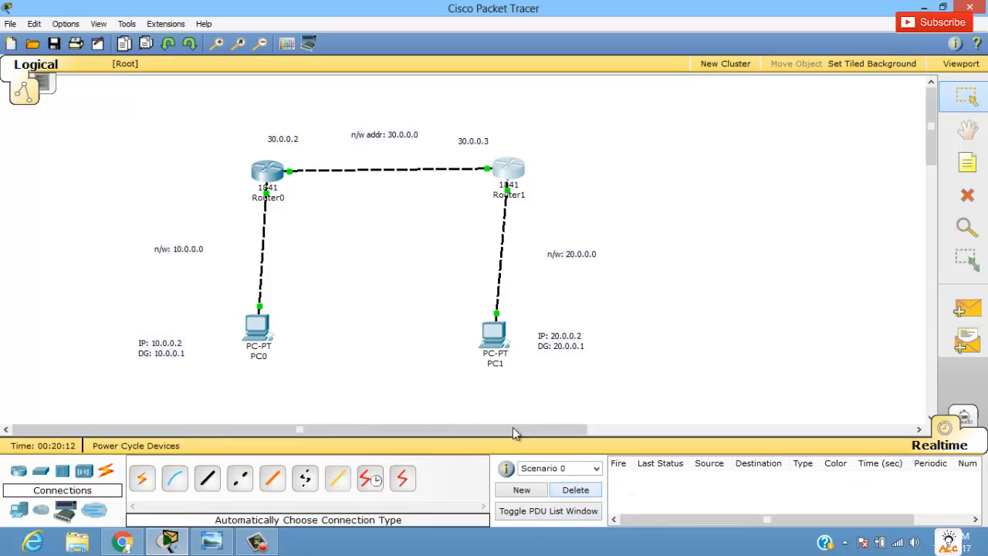
# Step: Check the IP address, subnet mask and default gateway in the IP configuration of PC0 and PC1
pyautogui.click(248, 339)
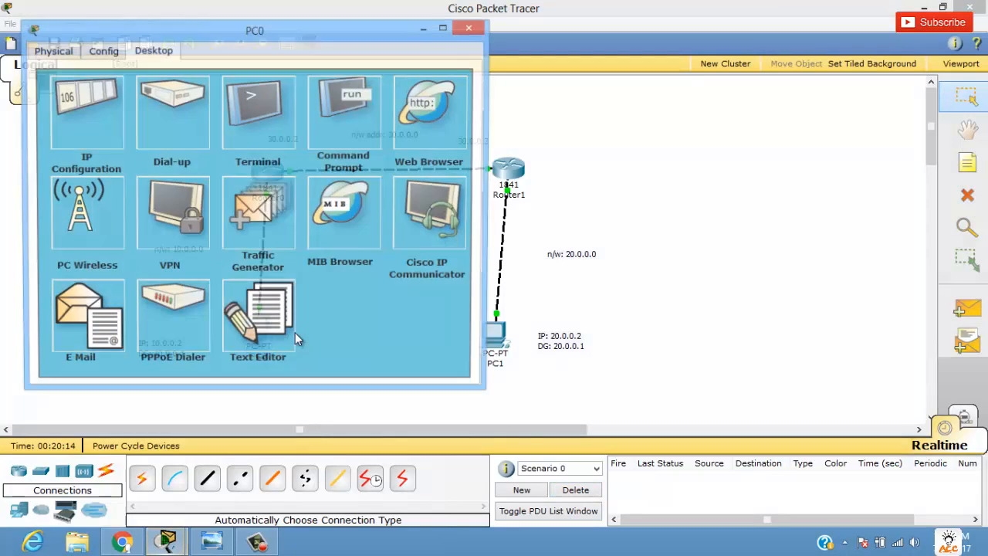
pyautogui.click(82, 119)
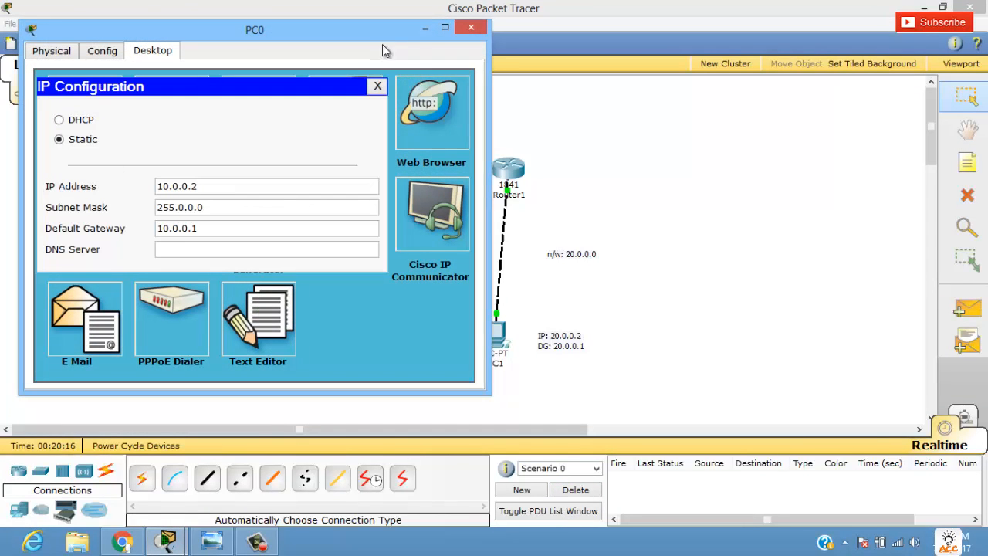
pyautogui.click(471, 27)
pyautogui.click(496, 336)
pyautogui.click(119, 137)
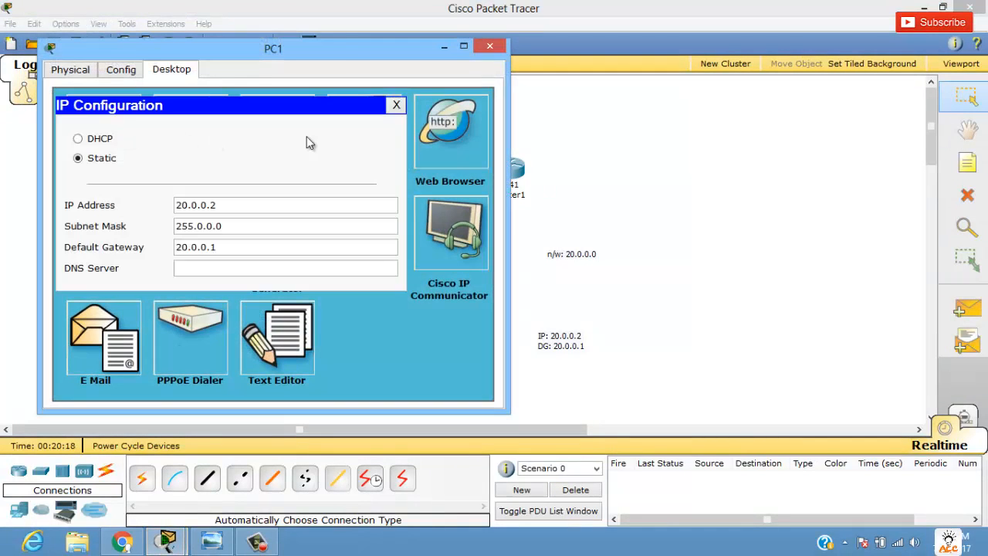
pyautogui.click(490, 46)
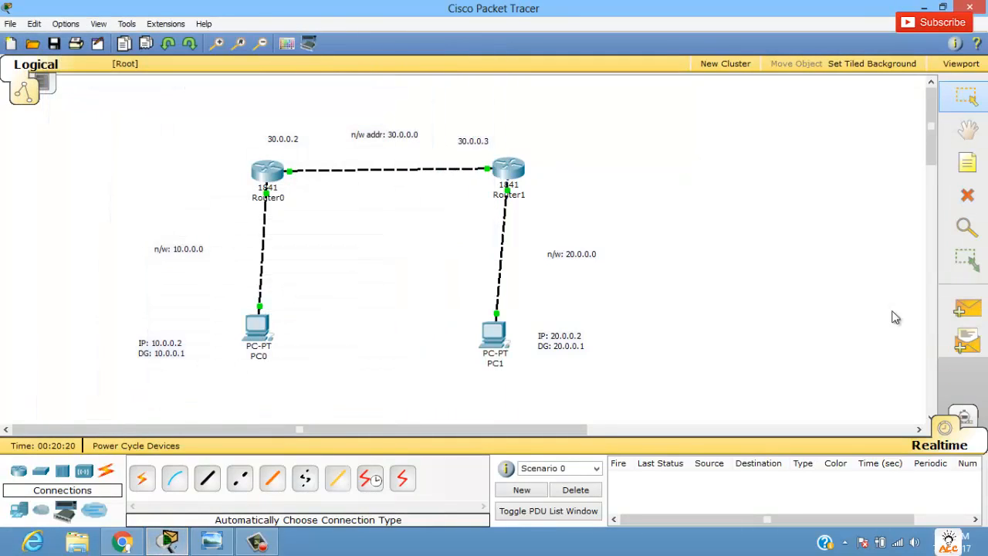
# Step: Test the connection from PC0 to Router1 once more with a simple PDU and check its status
pyautogui.click(965, 308)
pyautogui.click(258, 328)
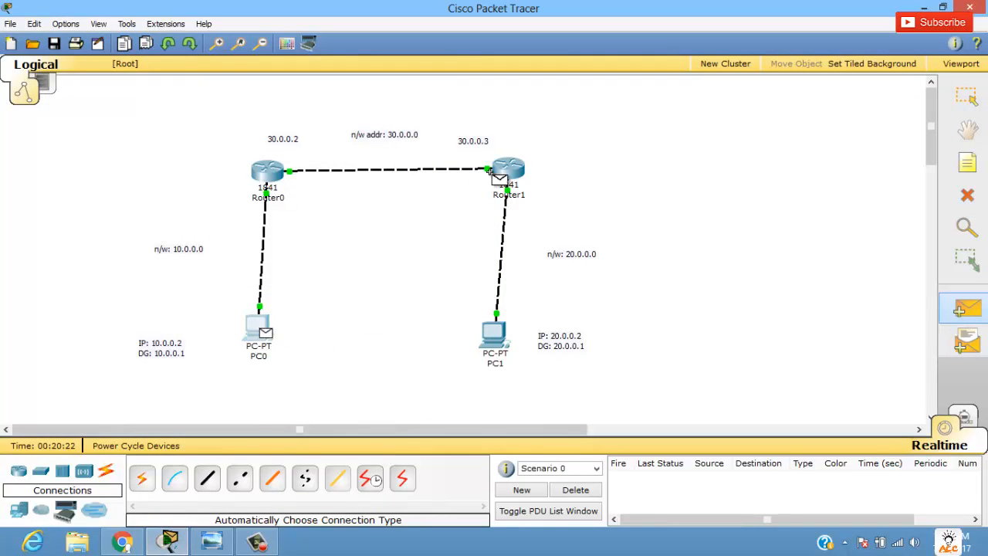
pyautogui.click(504, 171)
pyautogui.click(634, 483)
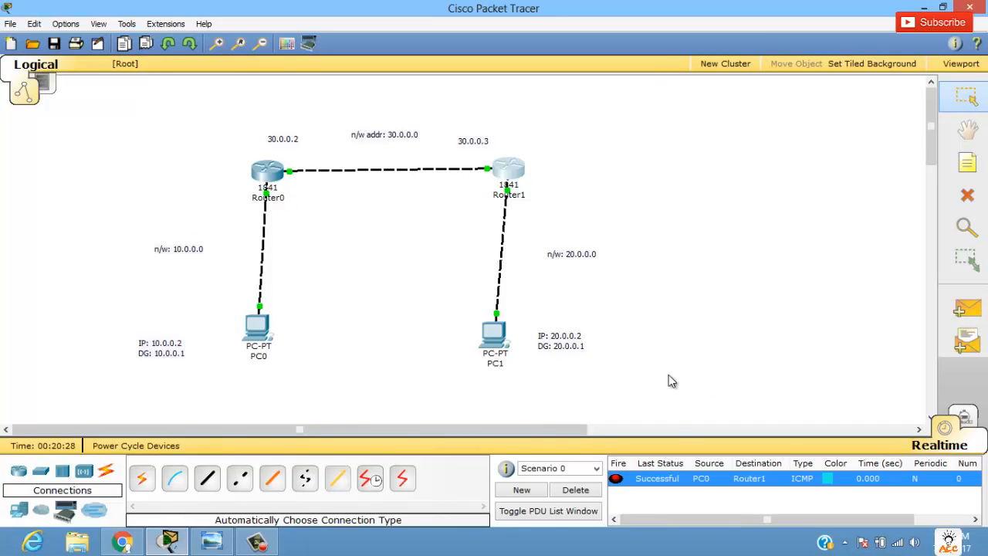
pyautogui.click(709, 316)
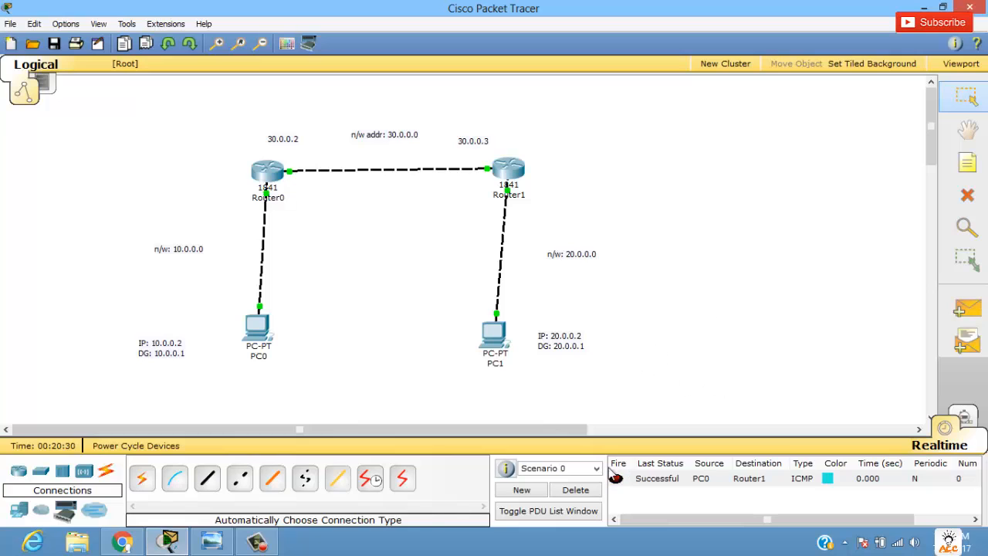
# Step: Send a simple PDU from PC1 to Router0 and check its status in the PDU list
pyautogui.click(972, 312)
pyautogui.click(495, 332)
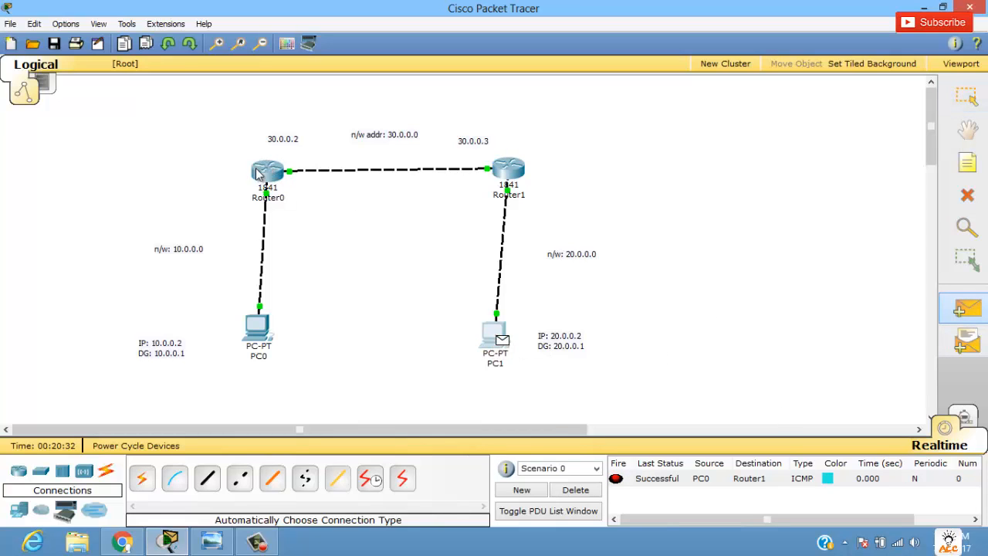
pyautogui.click(260, 173)
pyautogui.click(677, 494)
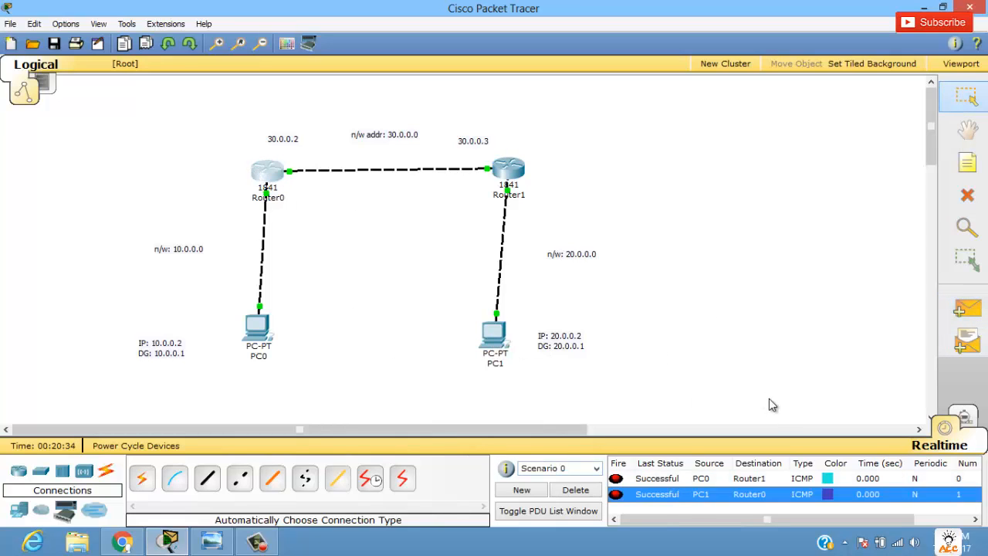
# Step: Delete the scenario's PDU entries, send a simple PDU from PC0 to PC1 and check its status
pyautogui.click(575, 490)
pyautogui.click(968, 309)
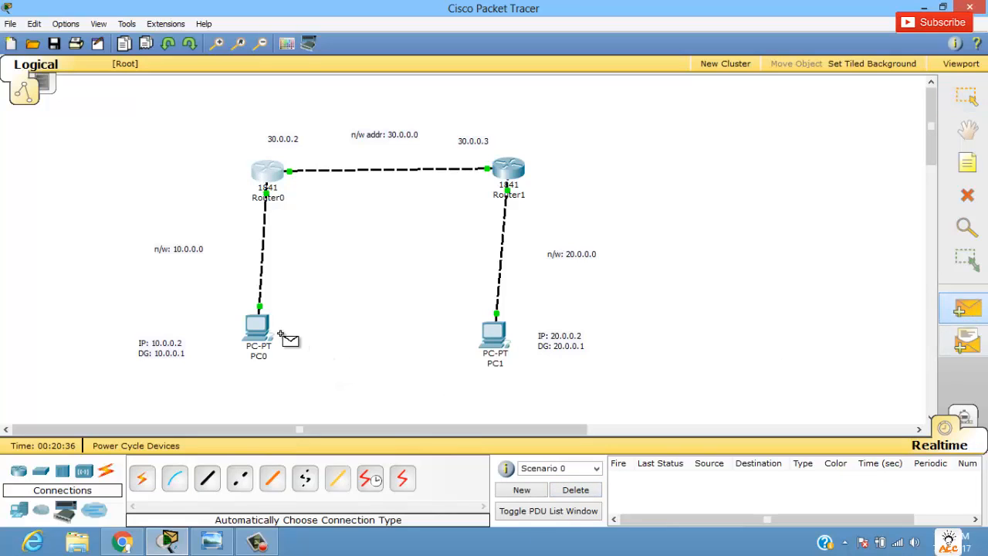
pyautogui.click(255, 326)
pyautogui.click(494, 333)
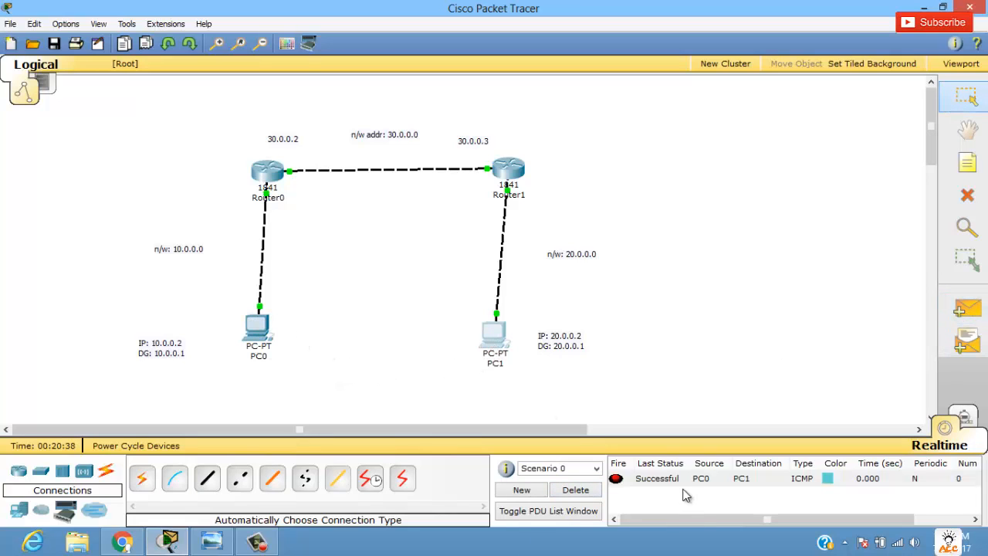
pyautogui.click(680, 485)
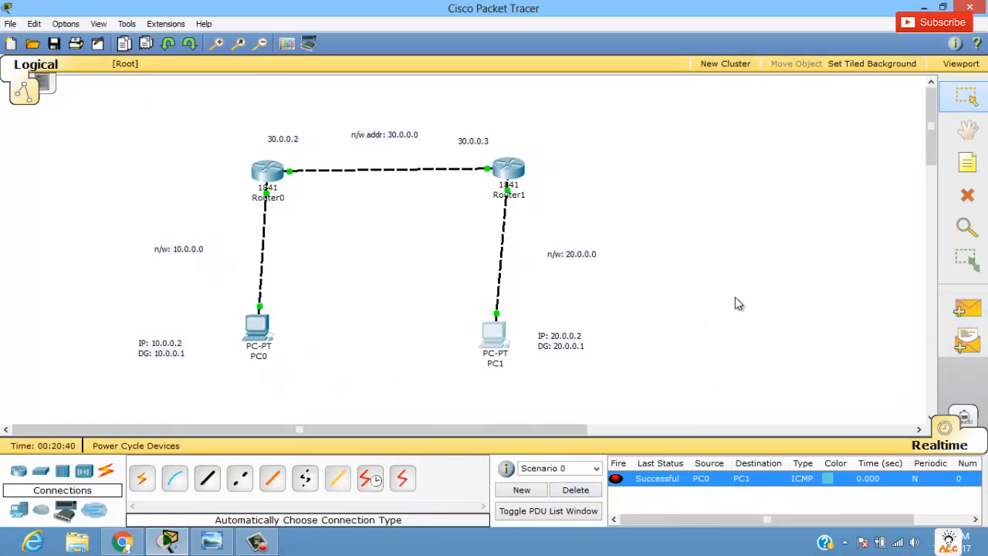
# Step: Send a simple PDU from PC1 to PC0 and compare the status of both PDUs between the PCs
pyautogui.click(968, 309)
pyautogui.click(494, 334)
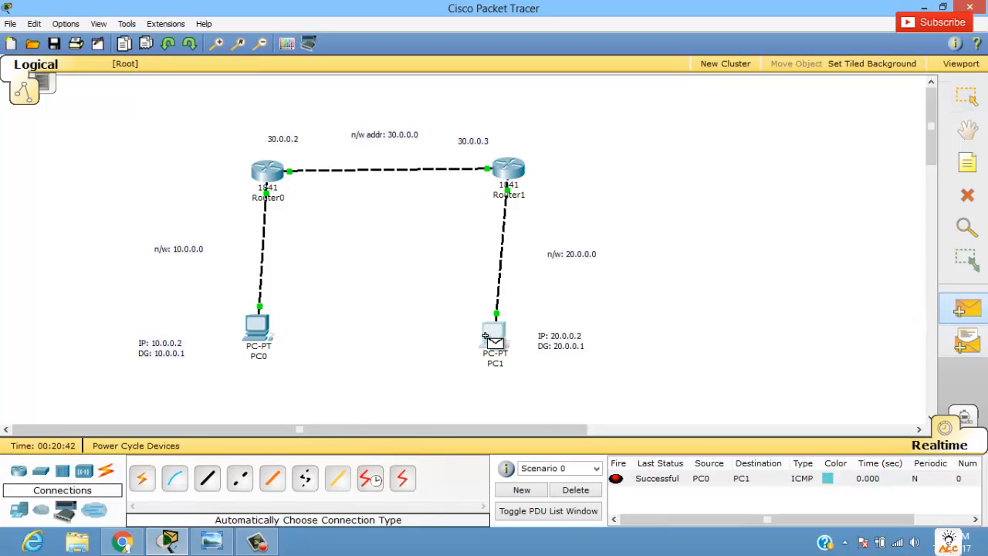
pyautogui.click(256, 327)
pyautogui.click(675, 495)
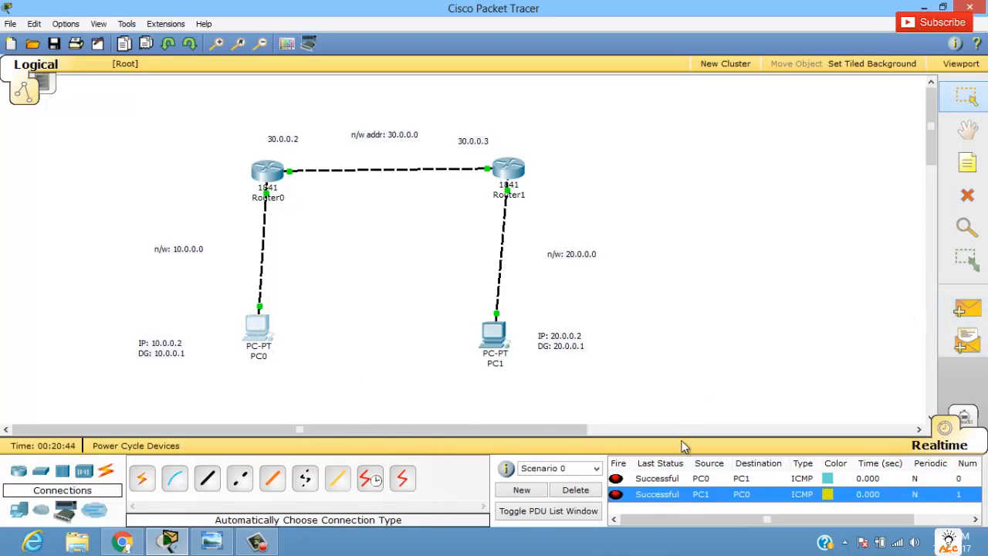
pyautogui.click(696, 369)
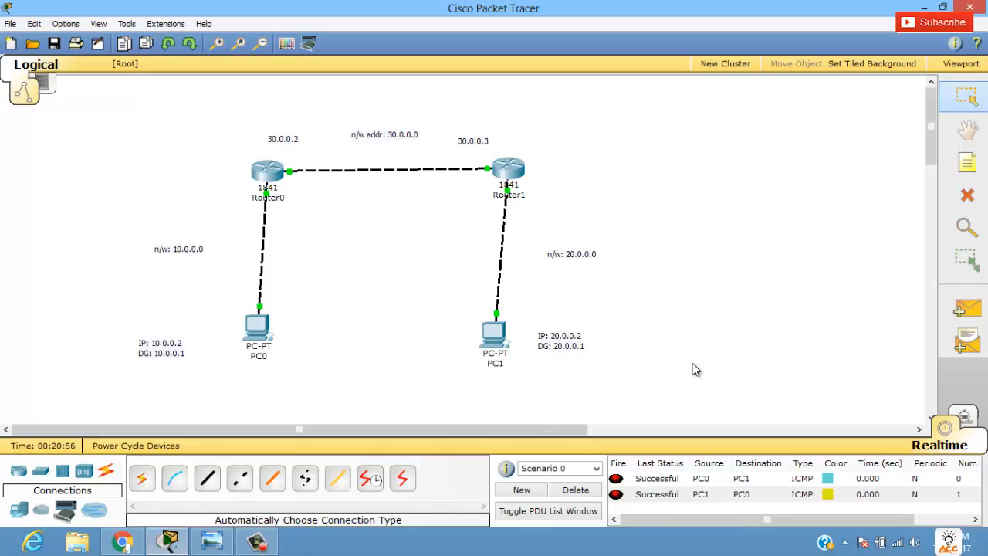
pyautogui.click(696, 480)
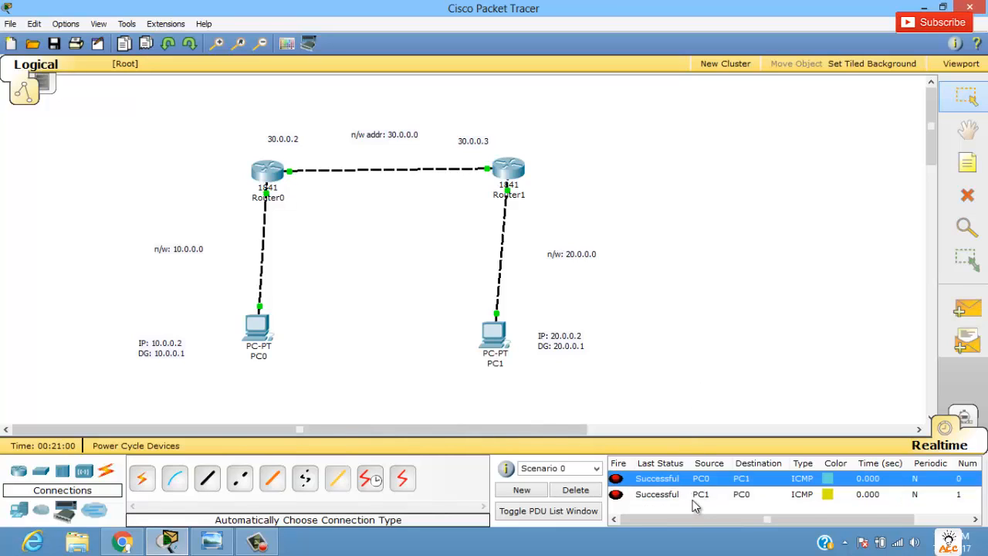